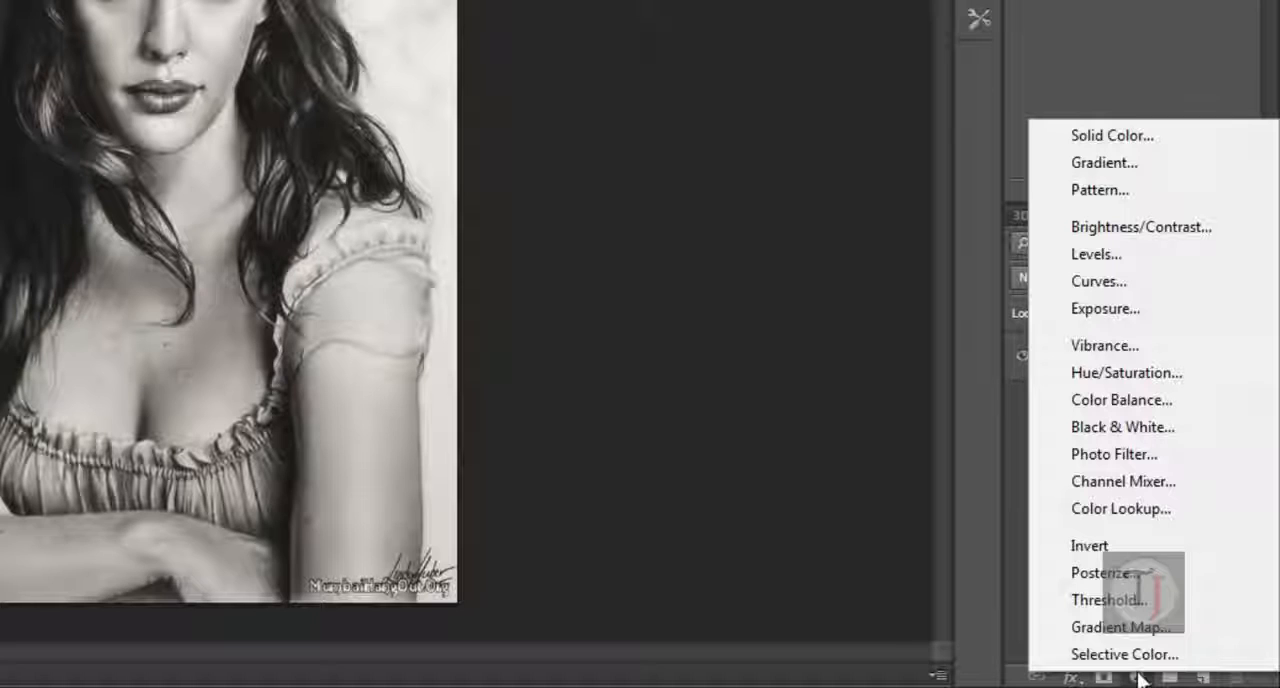
Step: Add a Hue/Saturation adjustment layer with Colorize on, hue 136, saturation 47 and lightness -10
click(1155, 373)
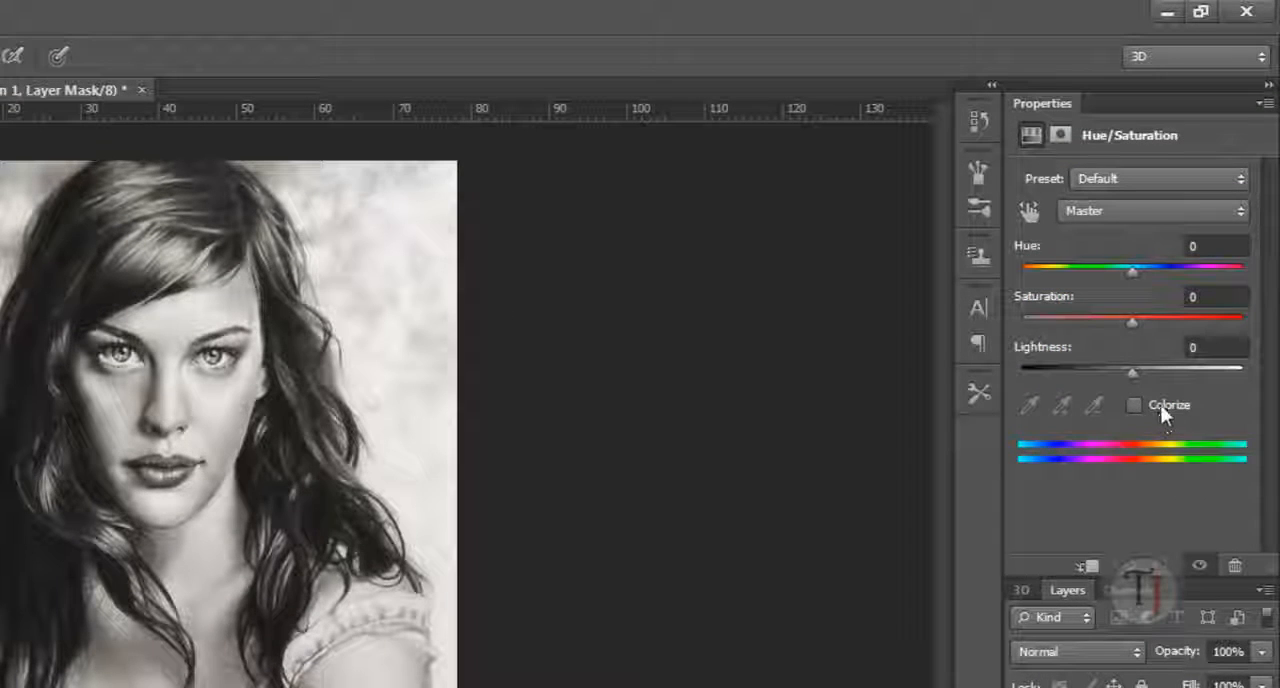
click(1131, 405)
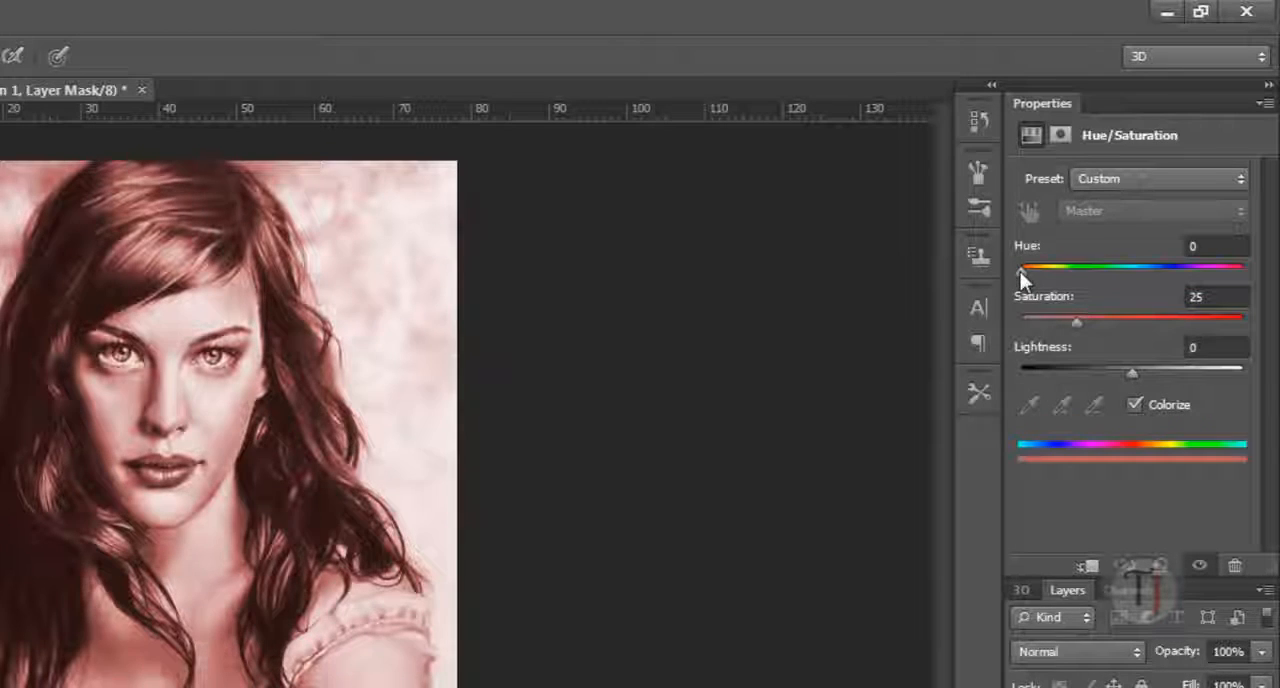
drag(1020, 271, 1193, 323)
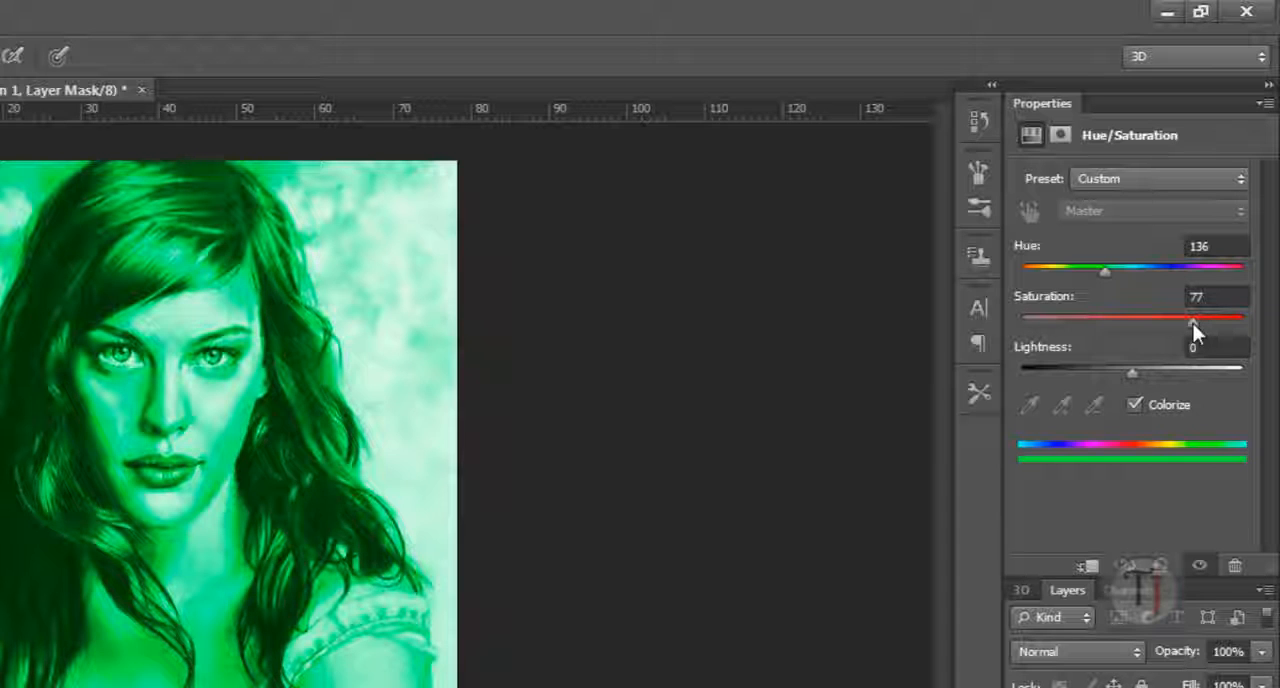
drag(1190, 323, 980, 360)
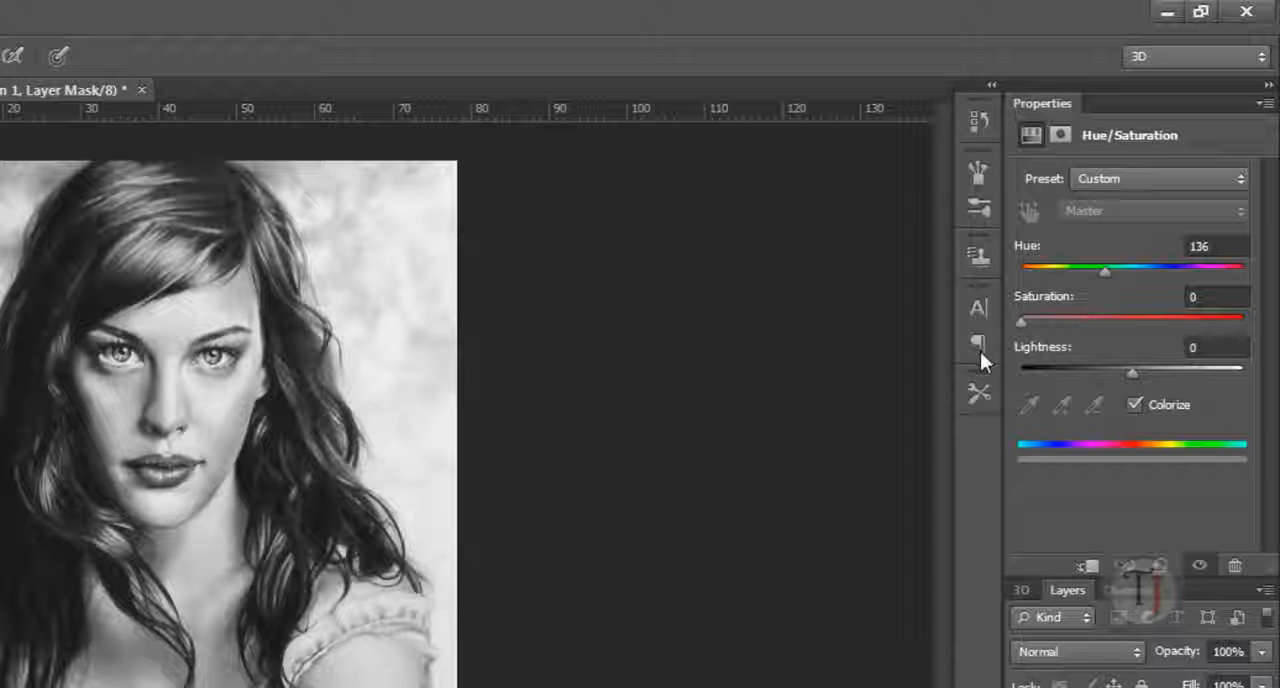
drag(1100, 324, 1126, 324)
mouse_move(1128, 372)
mouse_down()
mouse_move(1073, 380)
mouse_move(1173, 370)
mouse_move(1073, 389)
mouse_move(1122, 372)
mouse_up()
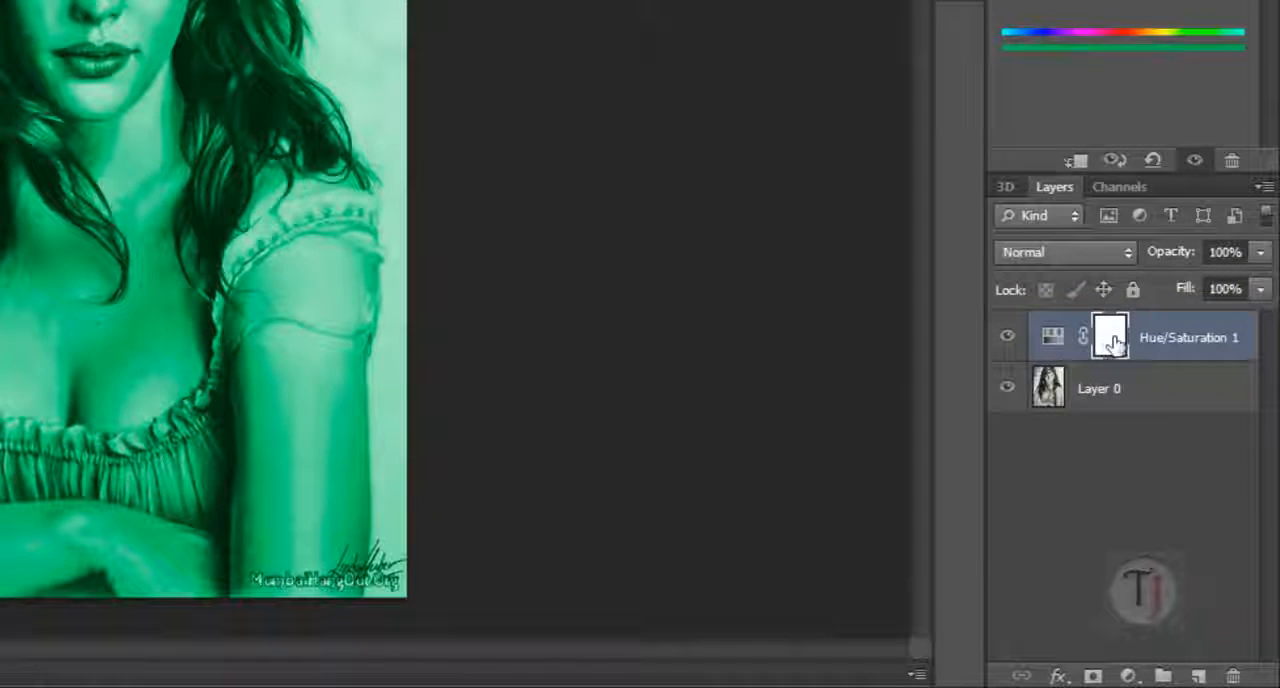
Step: Invert the Hue/Saturation 1 layer mask to black and make white the foreground colour for the brush
click(1176, 474)
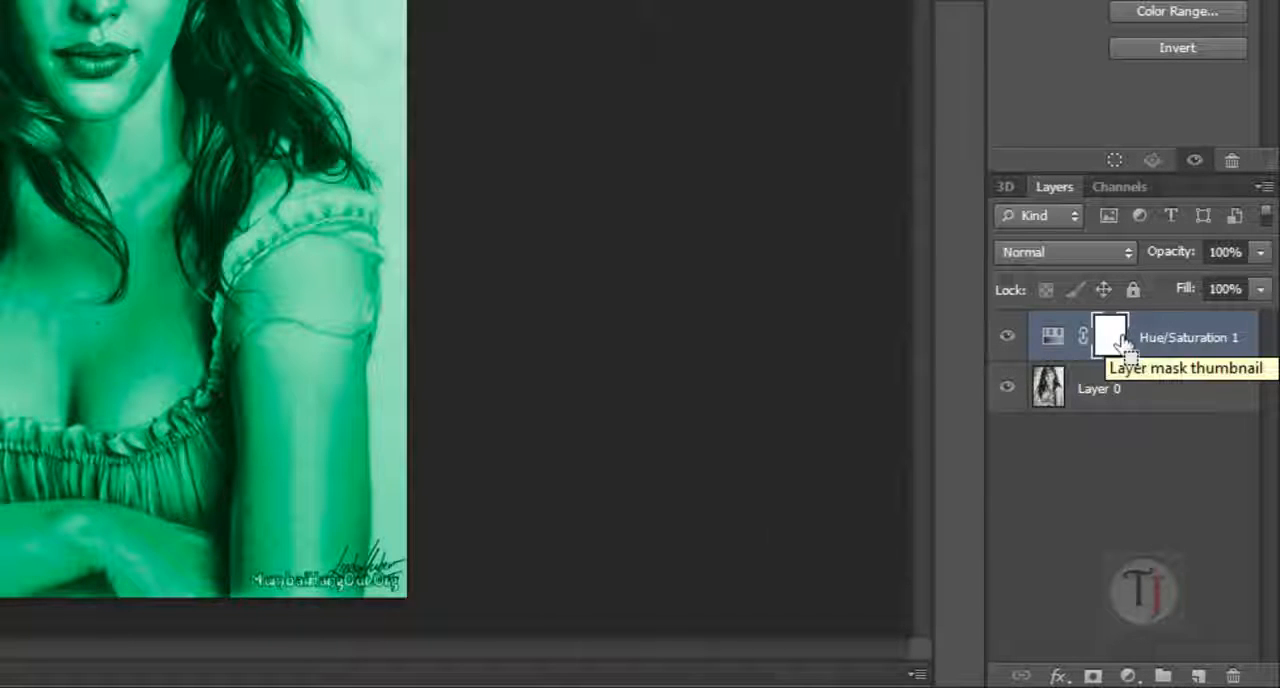
key(ctrl+i)
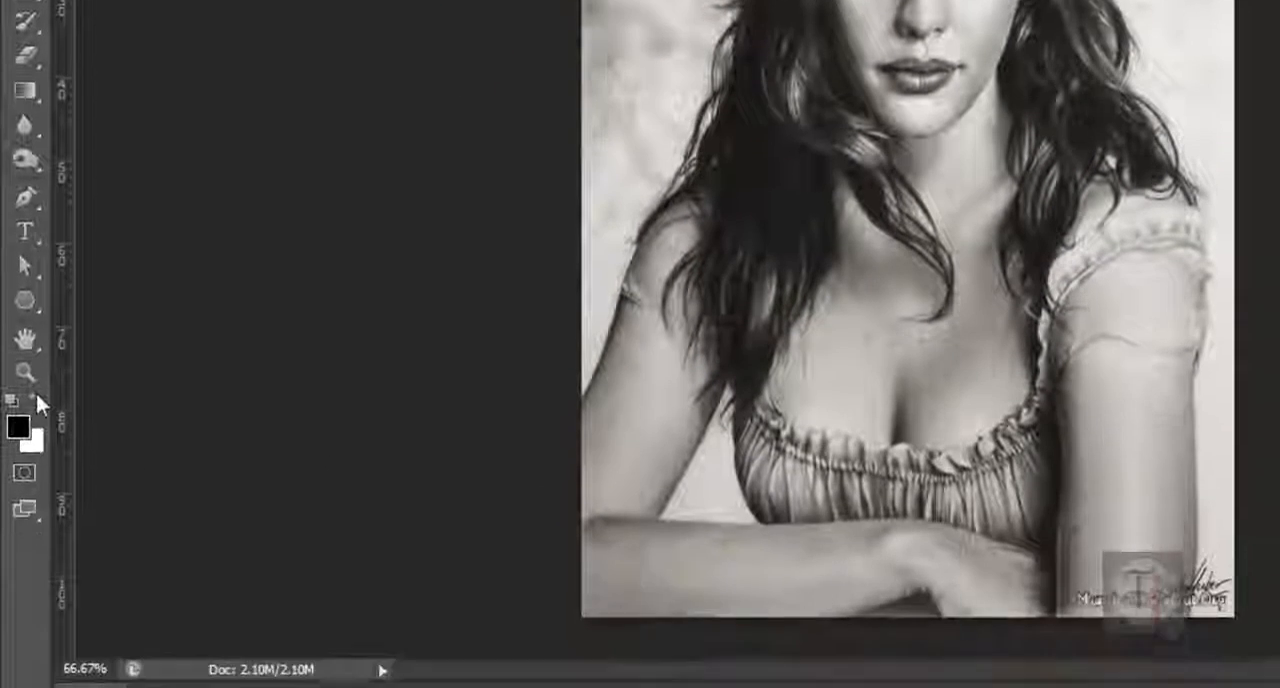
click(36, 399)
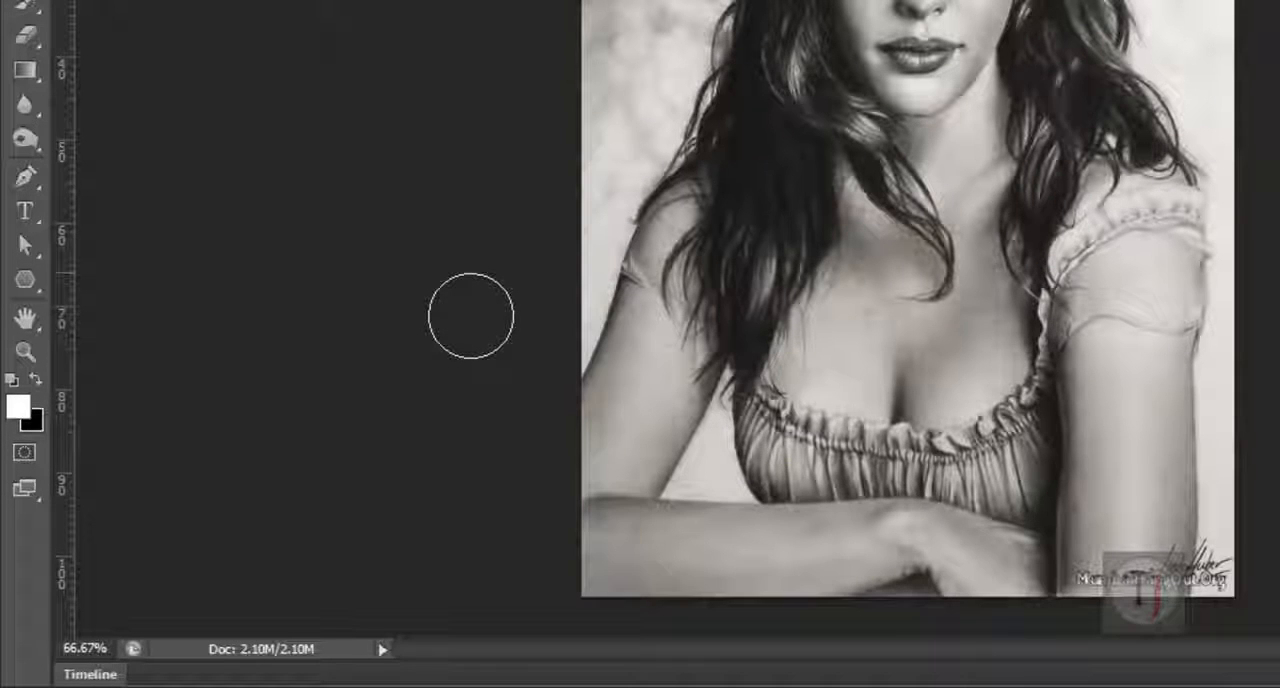
key(d)
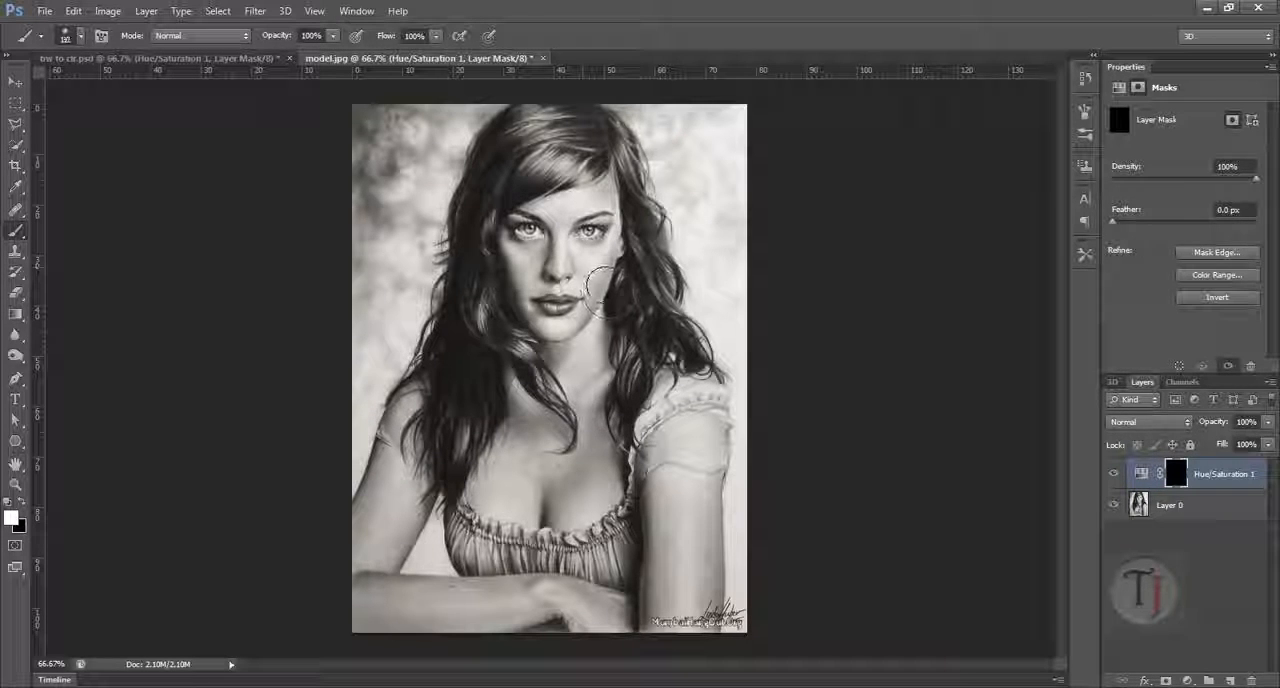
Step: Paint the mask white over the nose, forehead and one cheek with a 70 px brush, and set the adjustment's hue to 30
key(bracketleft)
key(bracketleft)
key(bracketleft)
key(bracketleft)
mouse_move(598, 285)
mouse_down()
mouse_move(591, 258)
mouse_move(578, 298)
mouse_move(560, 235)
mouse_move(600, 205)
mouse_move(575, 222)
mouse_move(585, 285)
mouse_up()
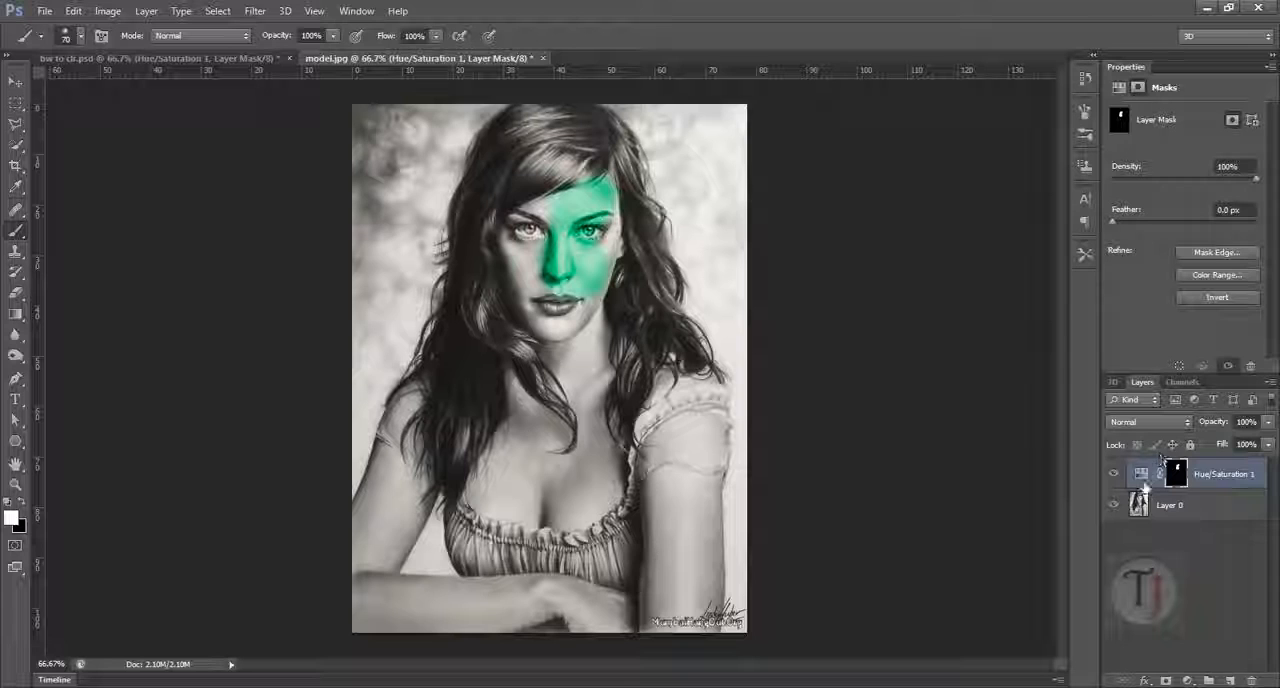
click(1143, 474)
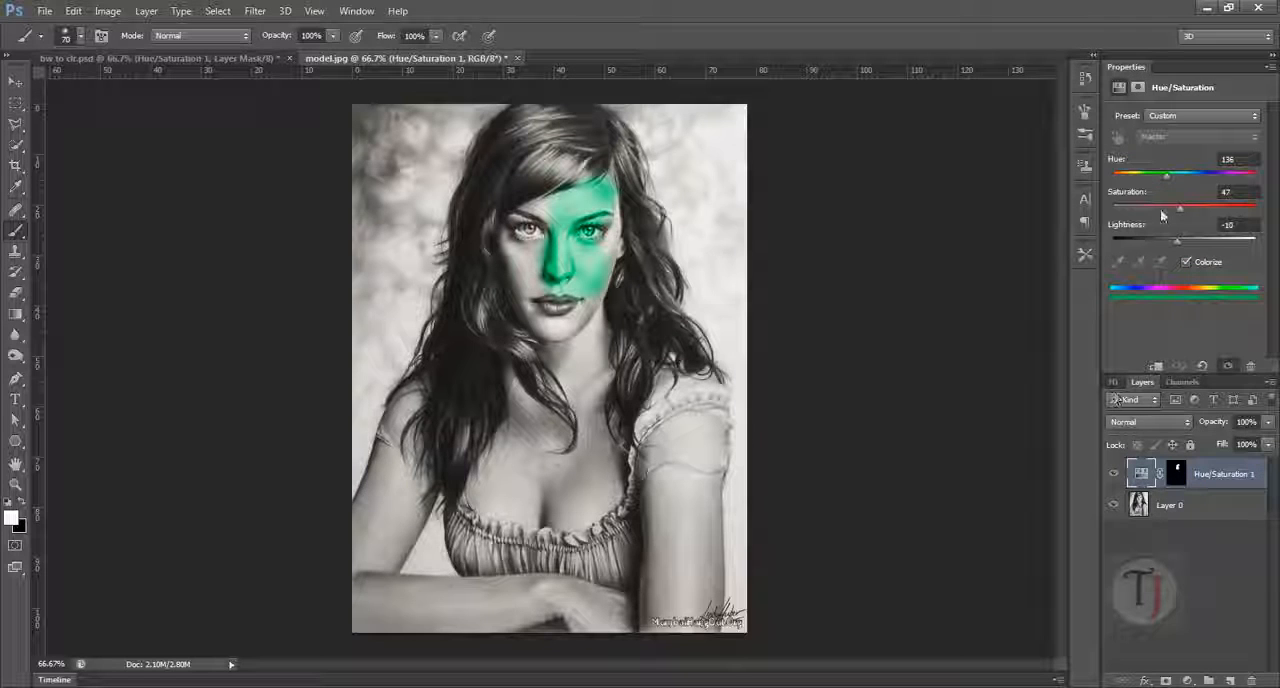
mouse_move(1168, 178)
mouse_down()
mouse_move(1113, 178)
mouse_move(1124, 178)
mouse_up()
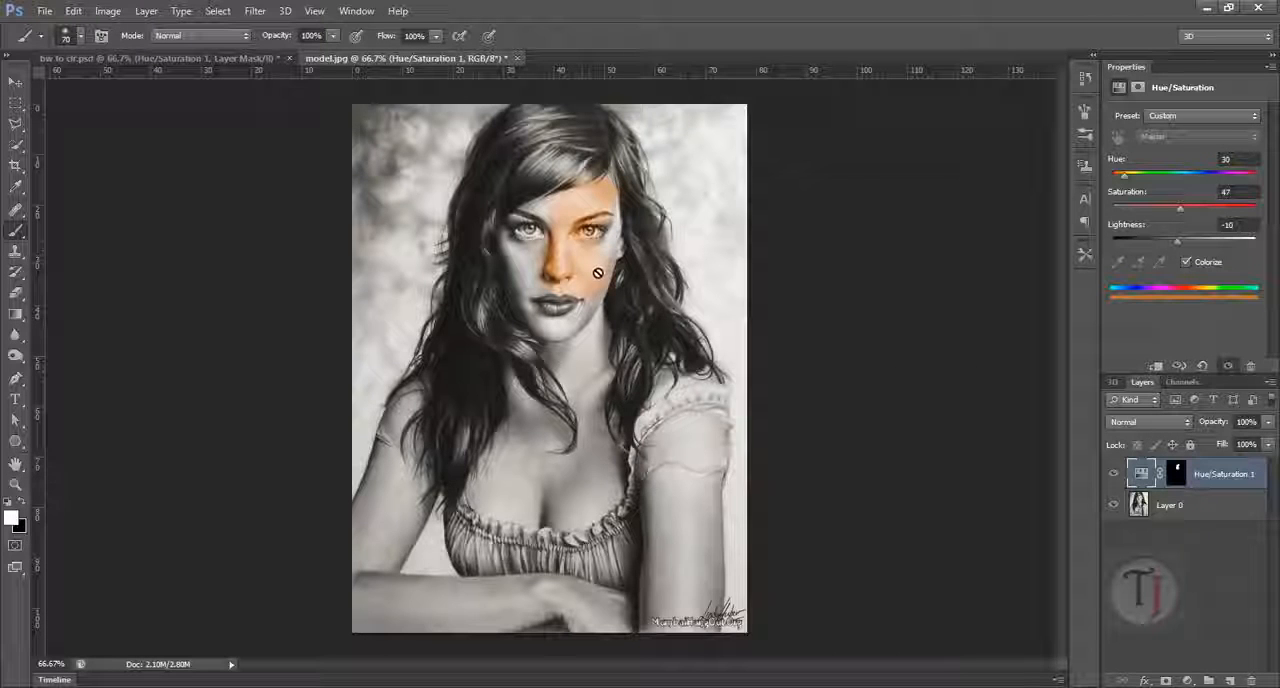
Step: Extend the skin tint over the uncoloured parts of the face by painting the layer mask with a 35 px white brush
scroll(618, 280, up, 4)
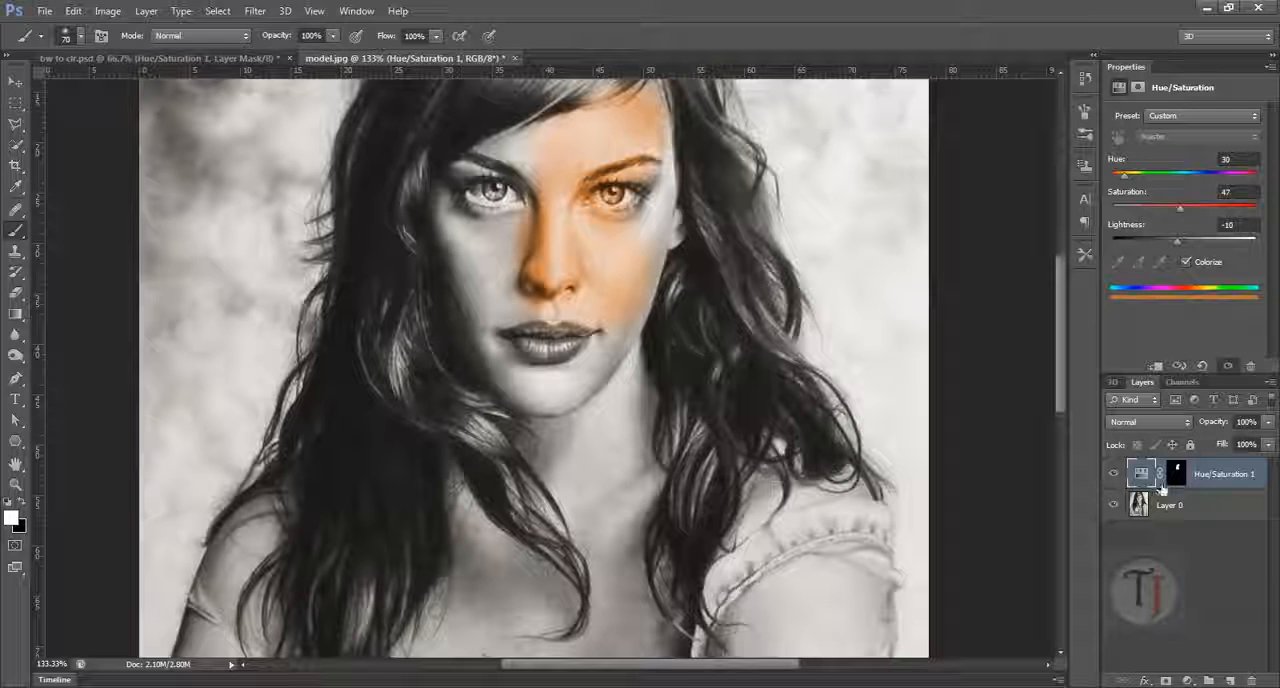
click(1175, 474)
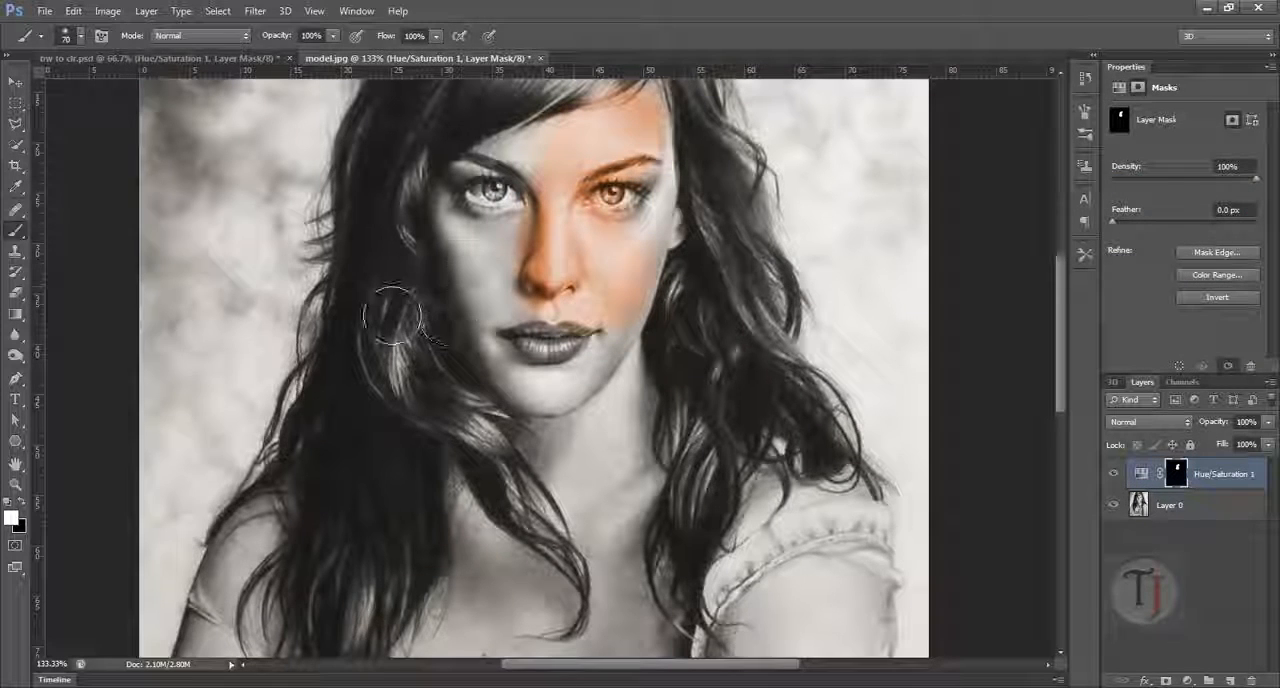
key(bracketleft)
key(bracketleft)
key(bracketleft)
key(bracketleft)
key(bracketleft)
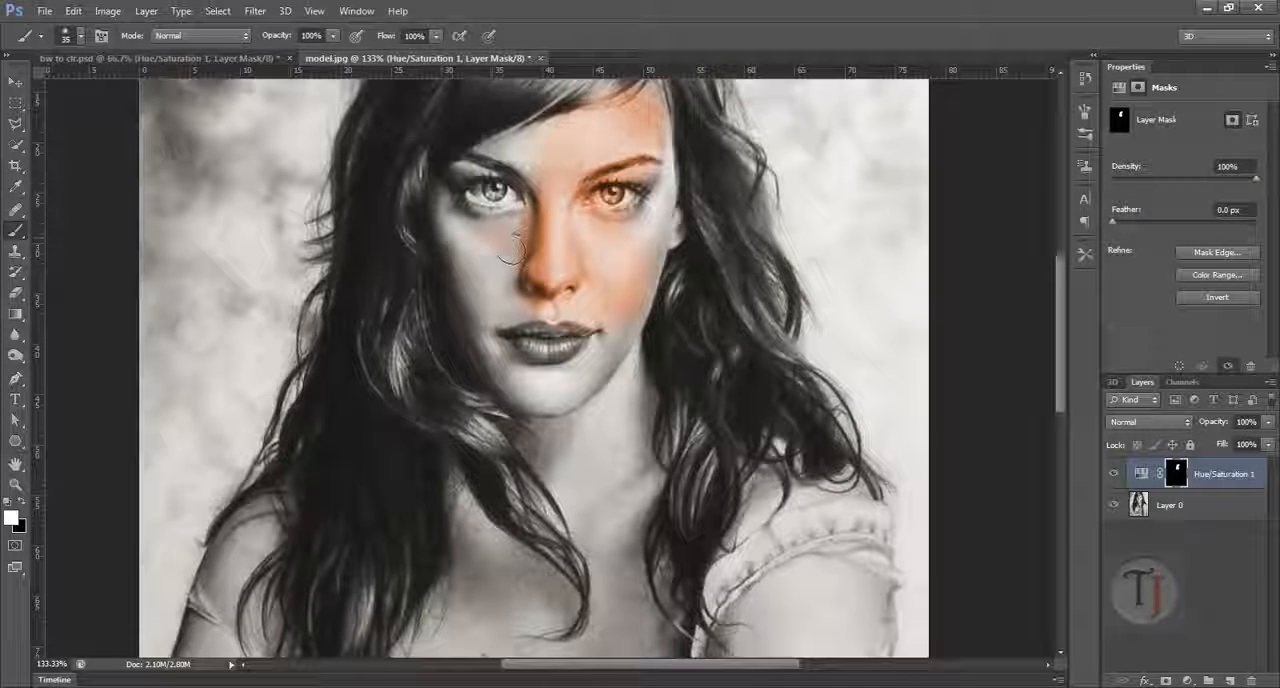
mouse_move(508, 245)
mouse_down()
mouse_move(508, 318)
mouse_move(465, 238)
mouse_move(506, 252)
mouse_move(478, 245)
mouse_move(550, 235)
mouse_move(570, 262)
mouse_move(630, 272)
mouse_move(676, 243)
mouse_move(663, 257)
mouse_move(665, 237)
mouse_move(633, 349)
mouse_move(572, 355)
mouse_up()
scroll(572, 355, down, 3)
mouse_move(628, 258)
mouse_down()
mouse_move(638, 311)
mouse_move(605, 395)
mouse_up()
Step: Switch to bw to clr.psd and show only the Hue/Saturation 1 and Layer 0 copy layers
click(260, 59)
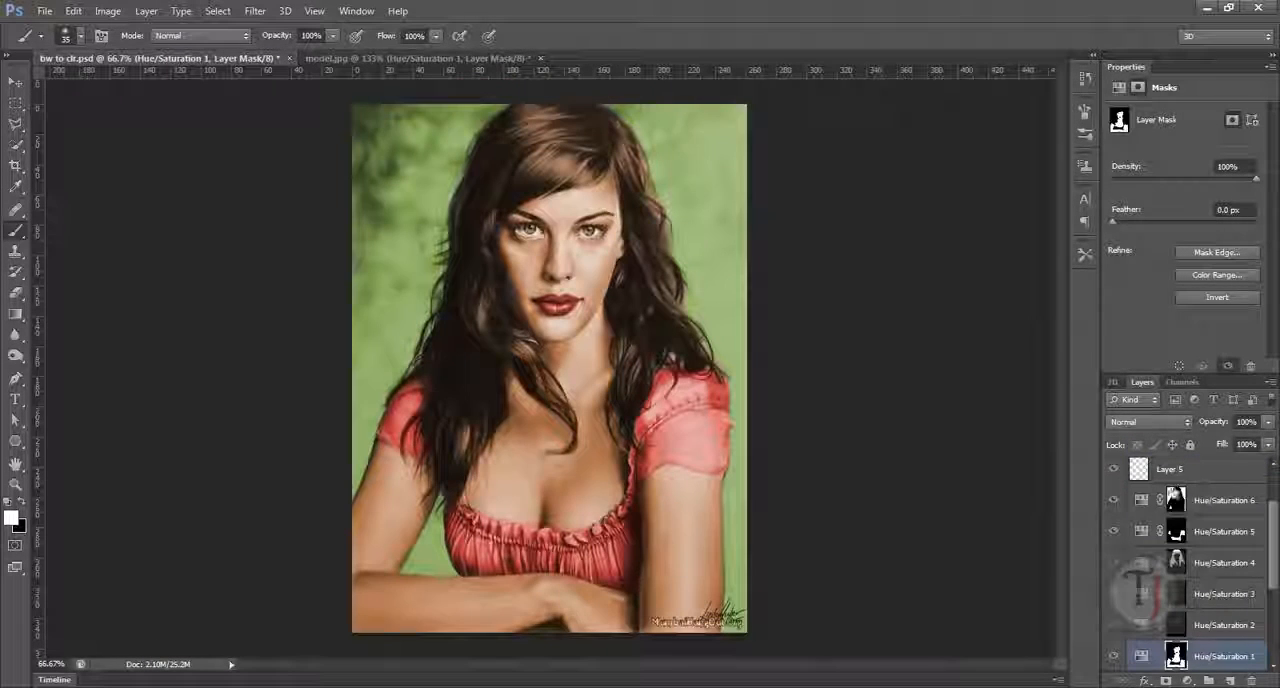
scroll(1210, 608, down, 3)
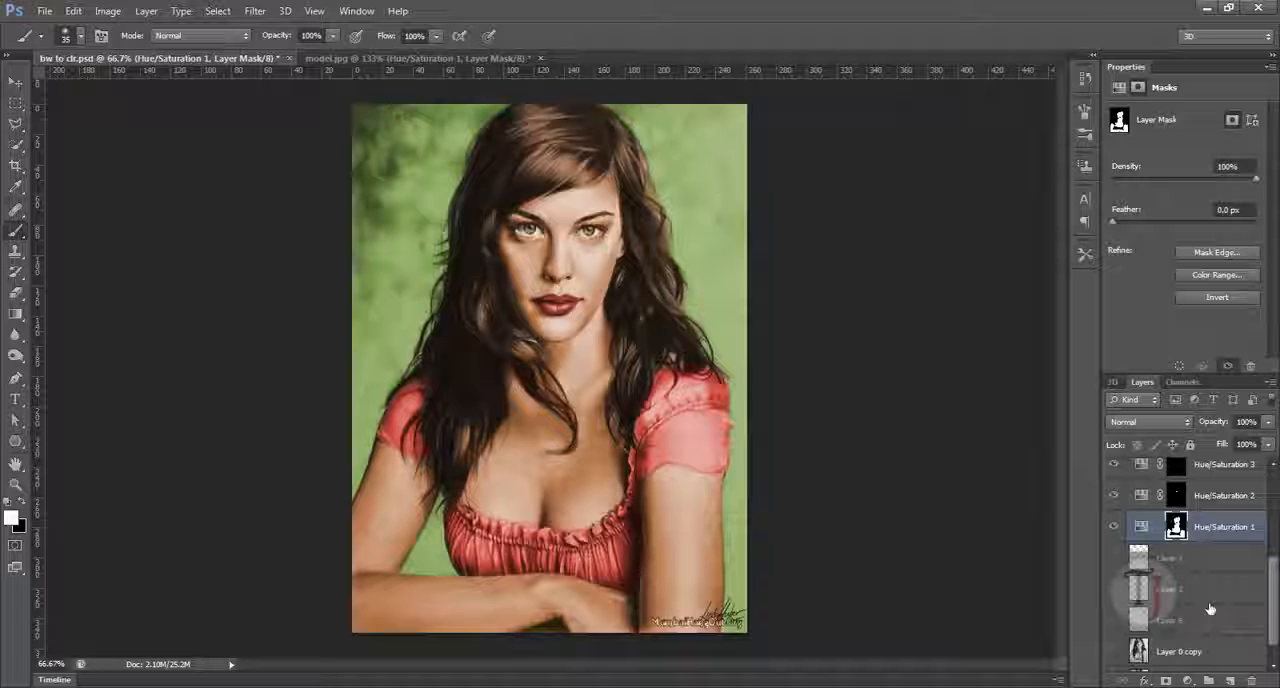
alt+click(1115, 527)
click(1114, 651)
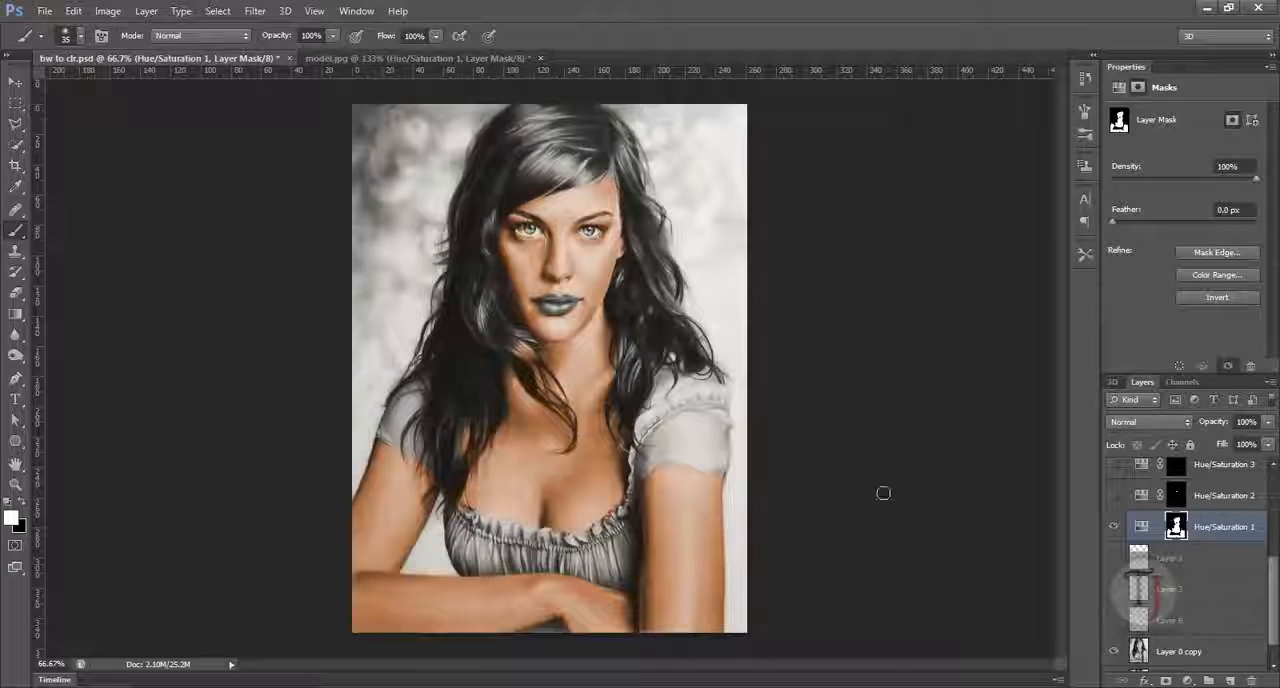
Step: Open the Hue/Saturation 1 settings and hide and reshow the layer to compare its skin colouring
click(1139, 527)
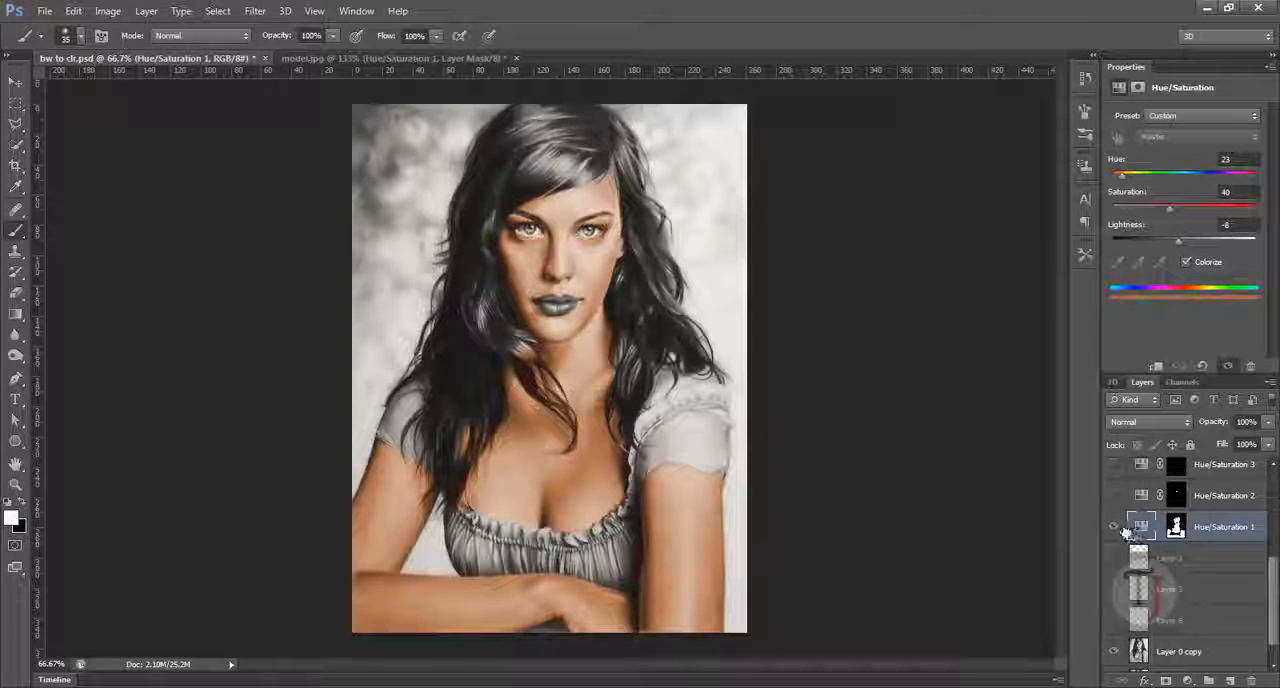
click(1115, 527)
click(1115, 527)
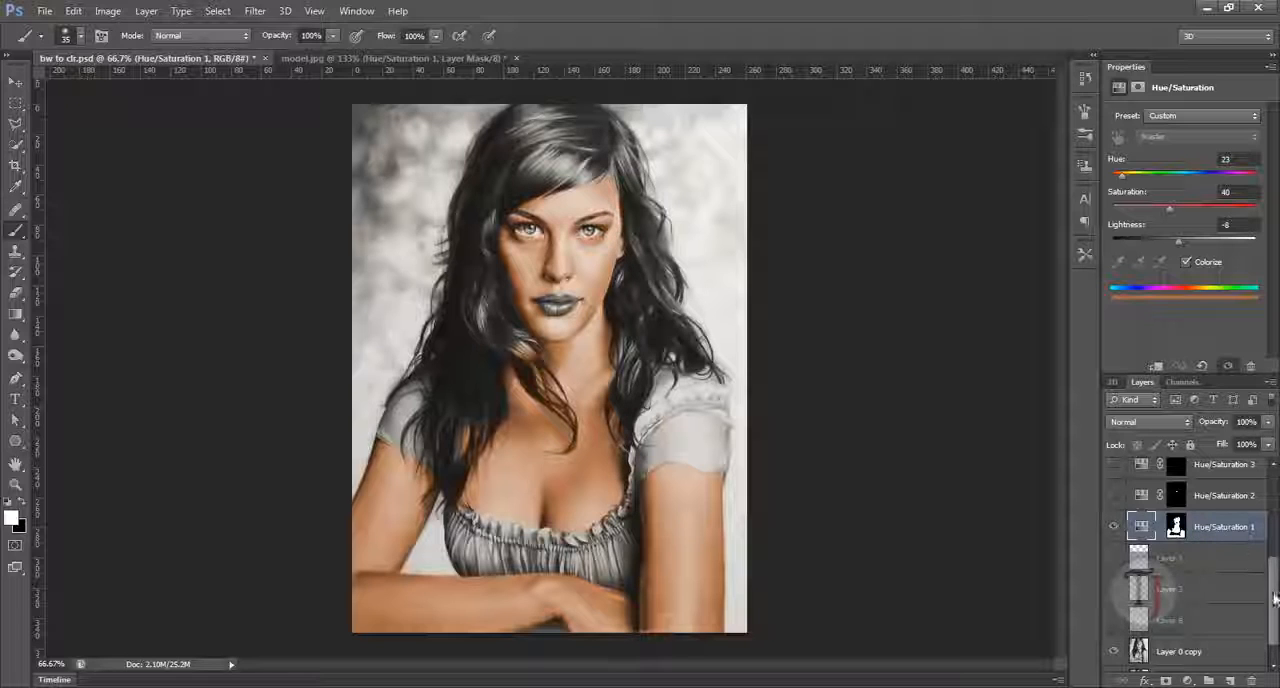
Step: Examine the skin tint's edges around the face and hair, and look through the other Hue/Saturation layers
drag(1275, 600, 1276, 580)
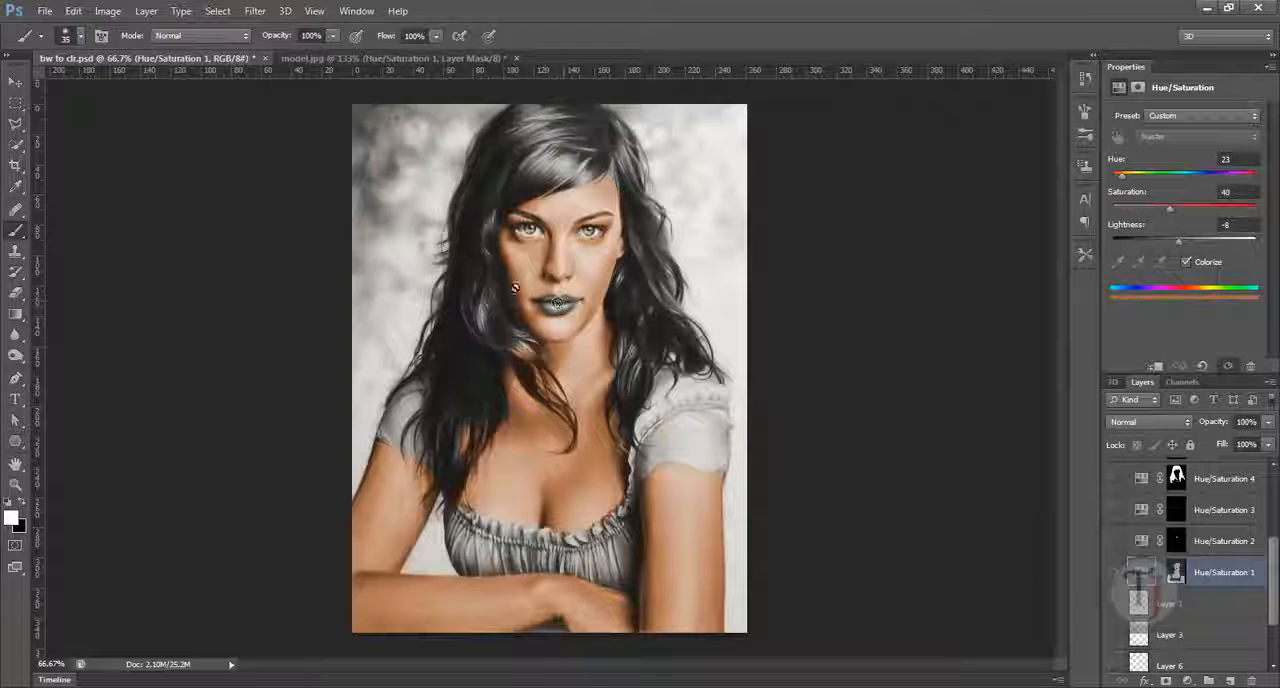
scroll(508, 306, up, 5)
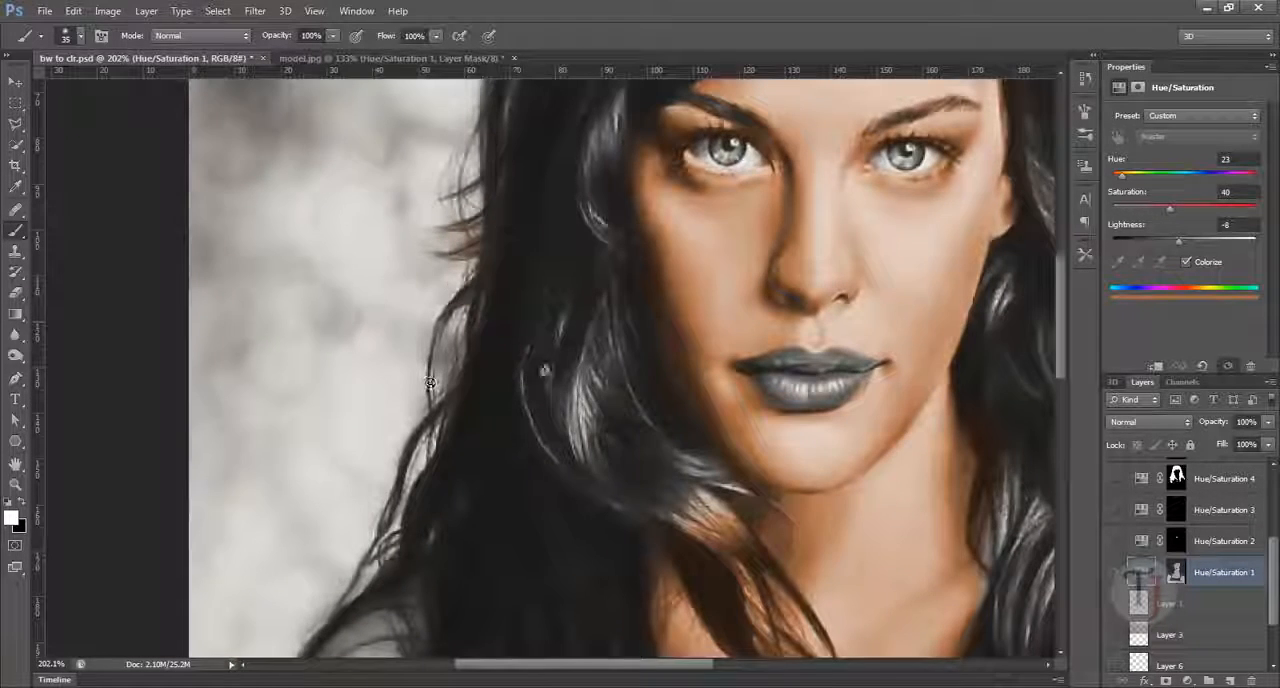
scroll(430, 383, down, 10)
scroll(517, 370, up, 8)
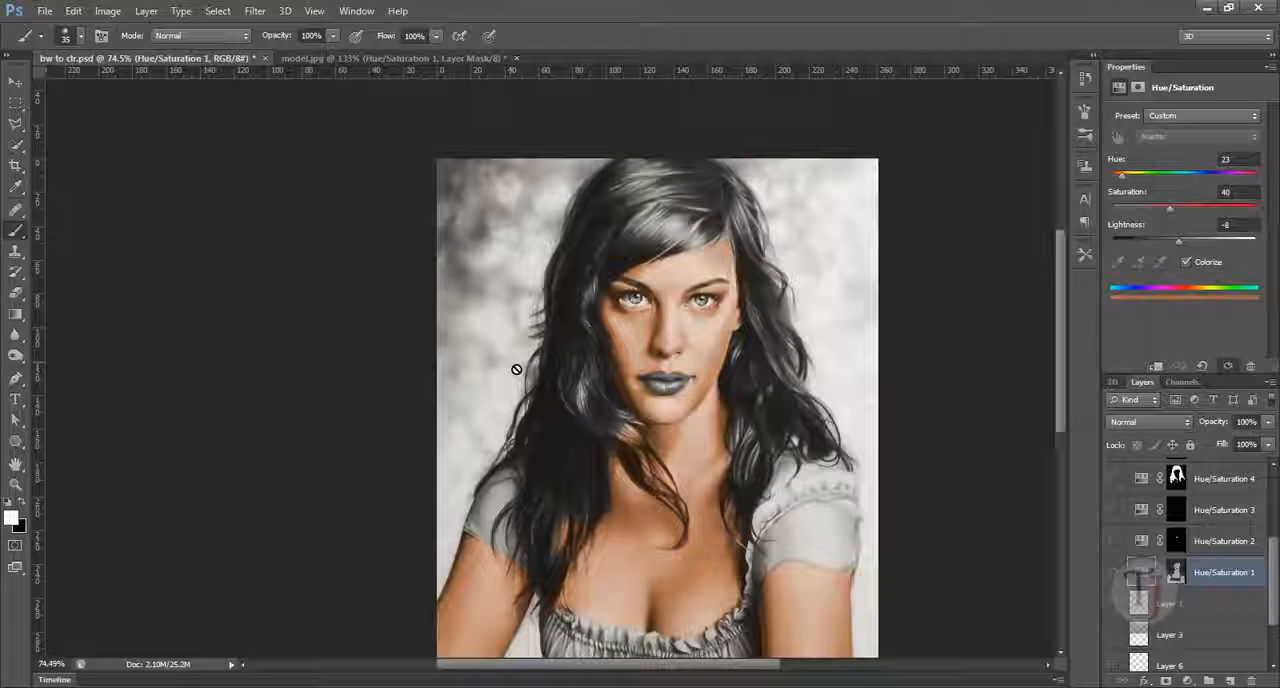
drag(679, 356, 576, 346)
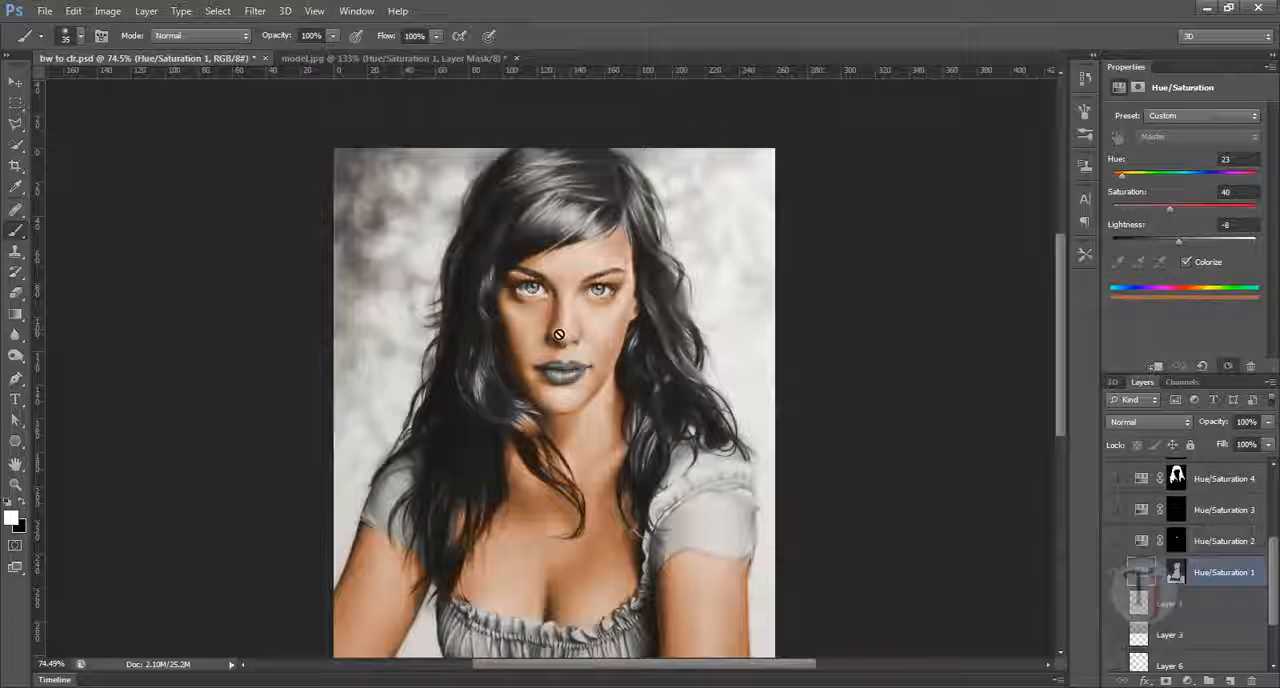
drag(1274, 588, 1274, 562)
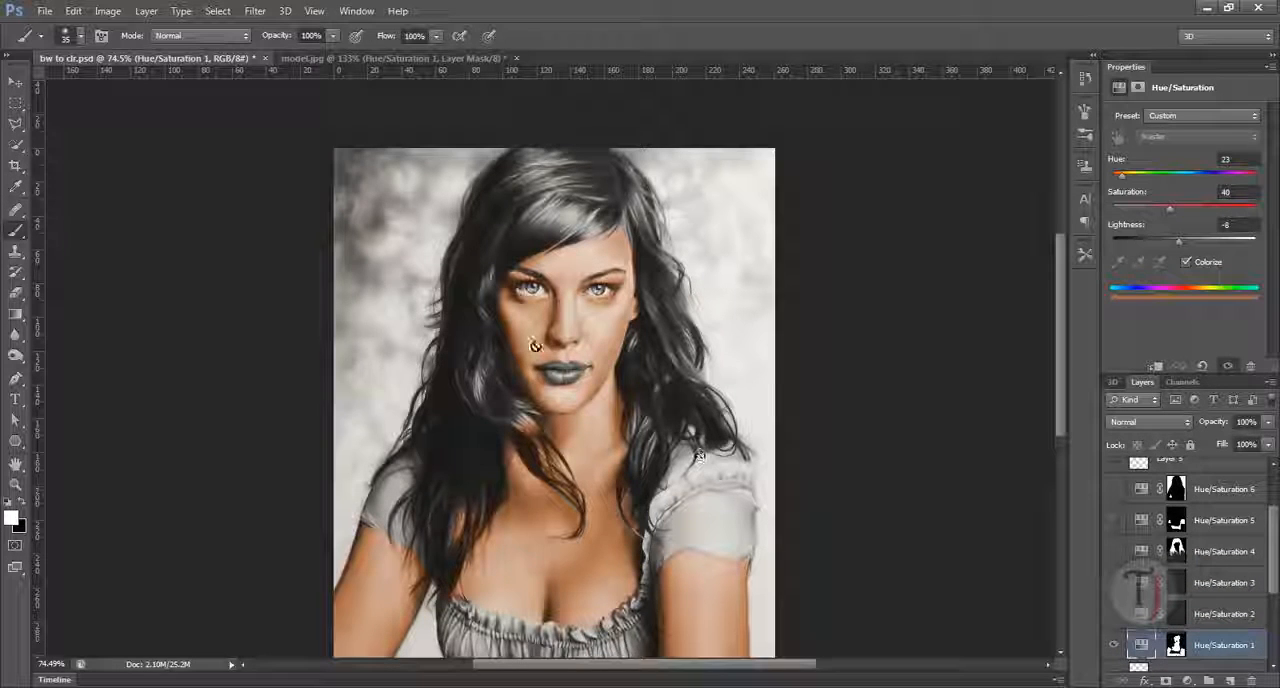
ctrl+click(433, 313)
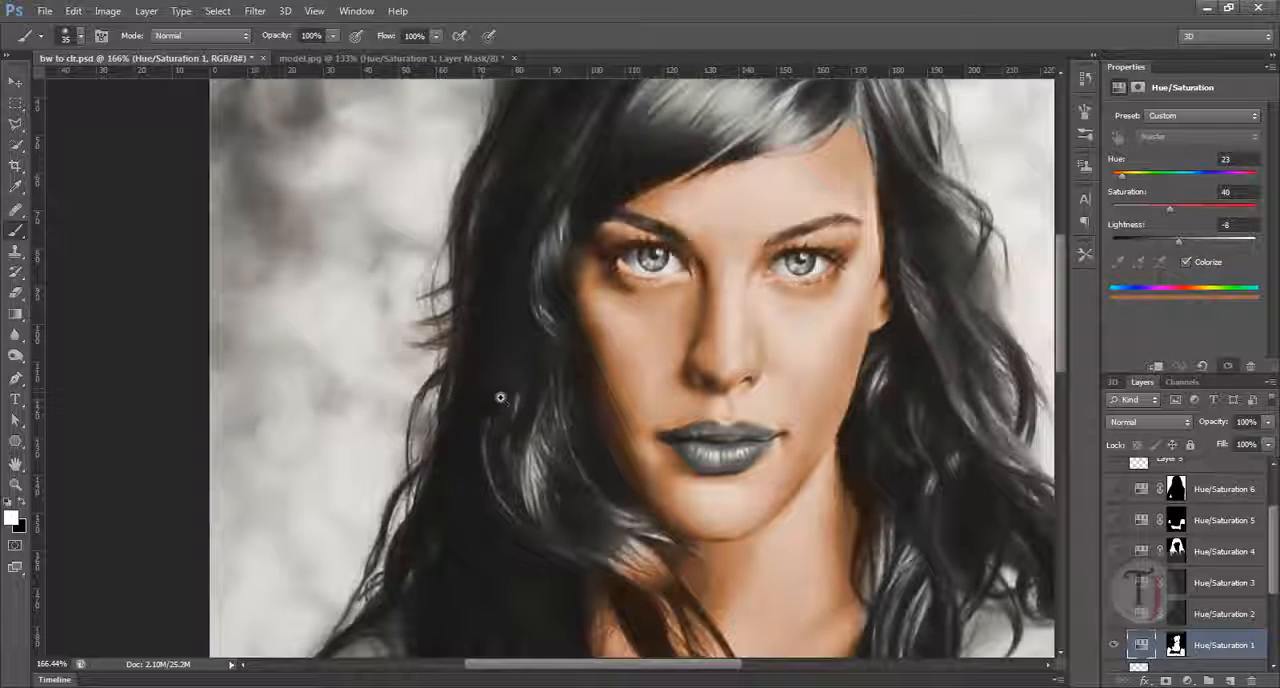
drag(501, 398, 467, 395)
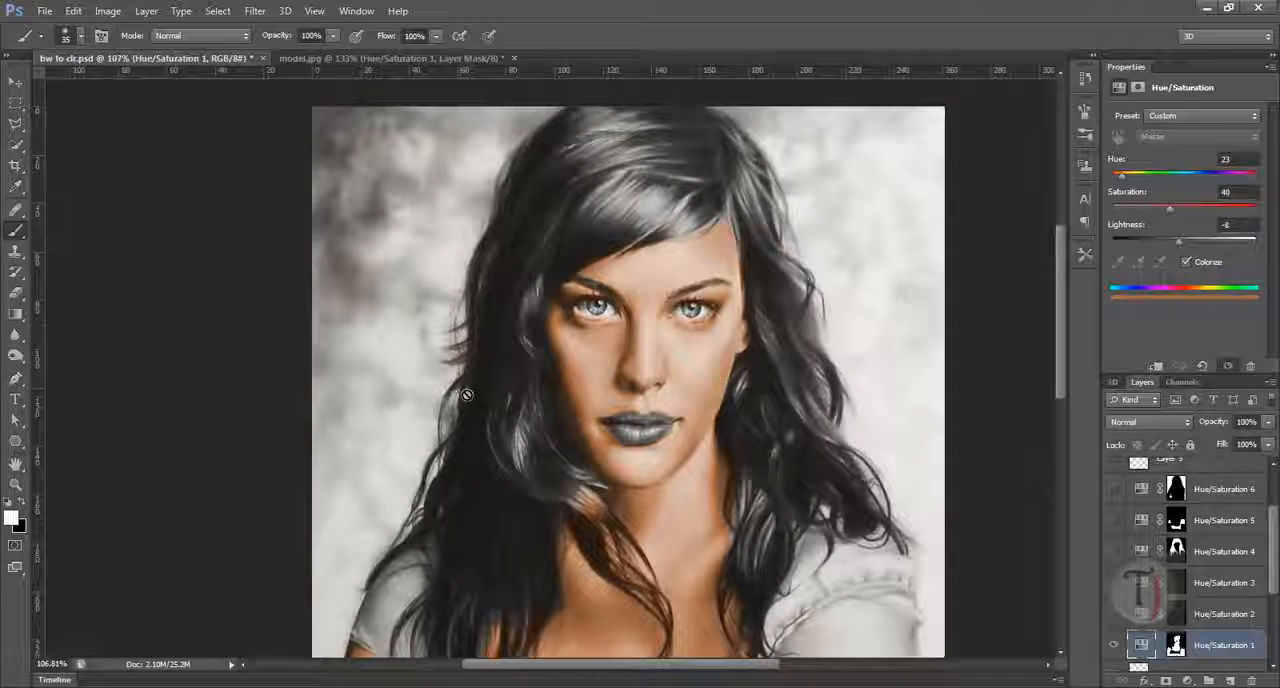
scroll(1274, 582, up, 1)
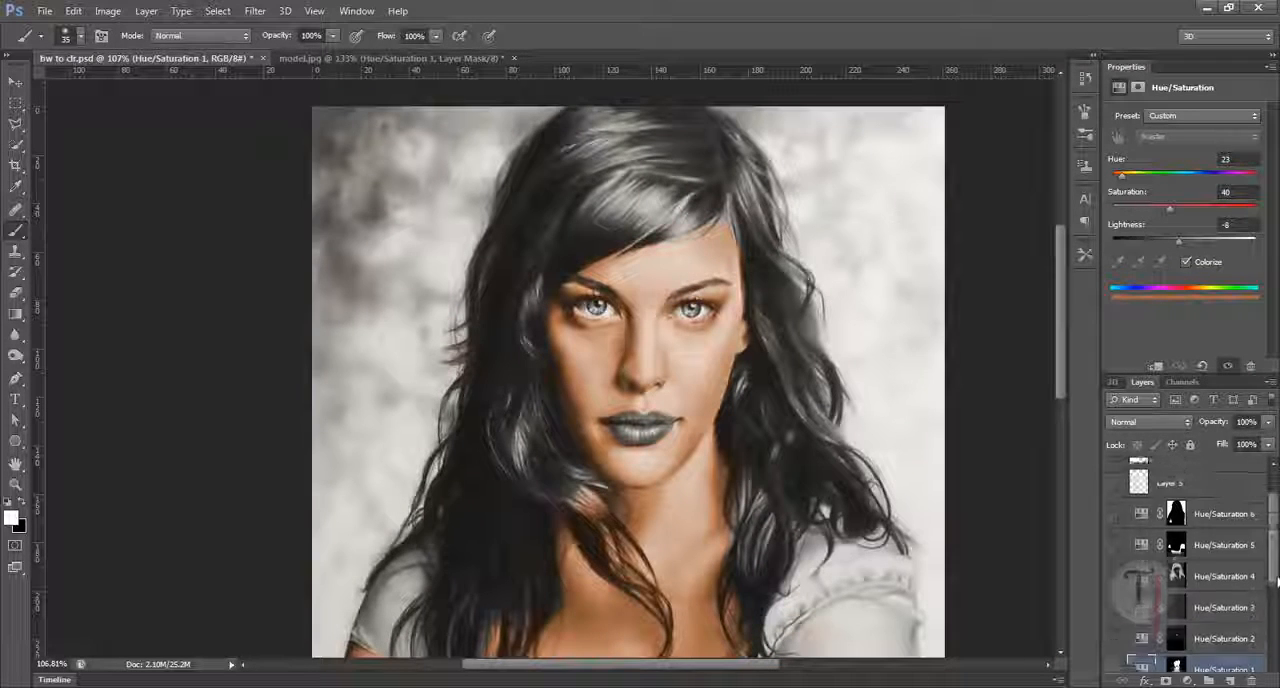
scroll(1276, 582, up, 1)
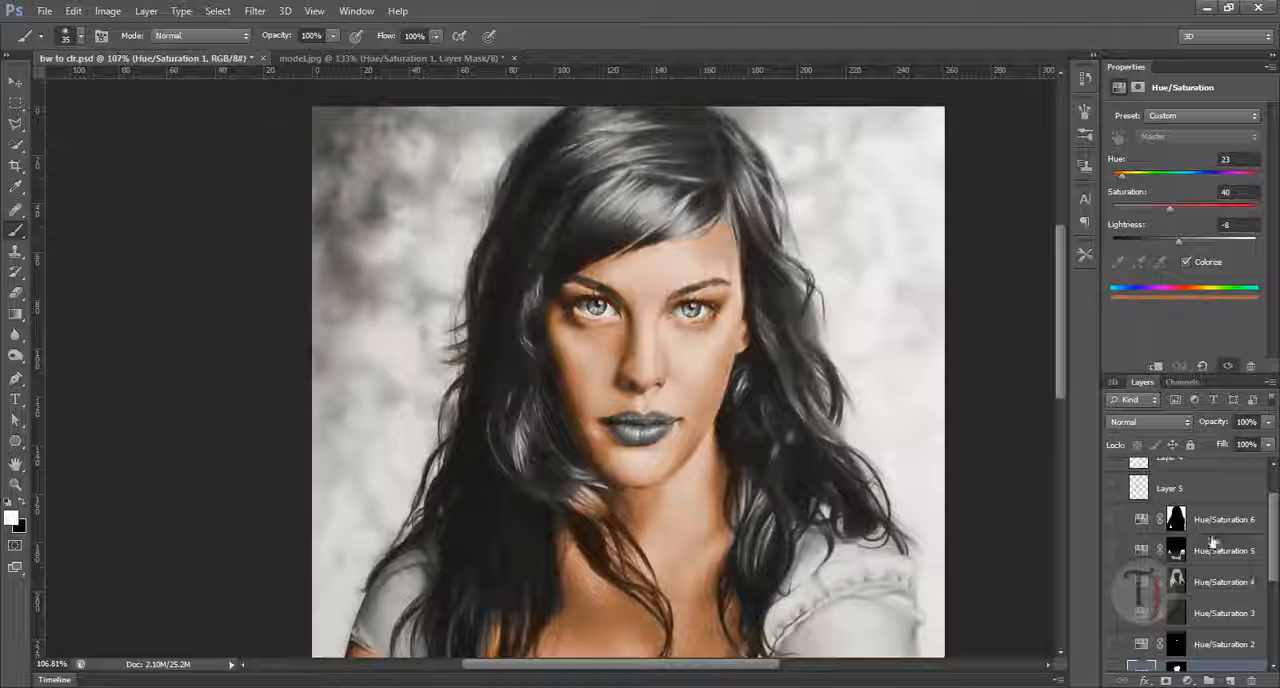
Step: Show and select the Hue/Saturation 4 layer, and examine its brown hair colouring along the strands and shoulder
click(1120, 582)
click(1190, 586)
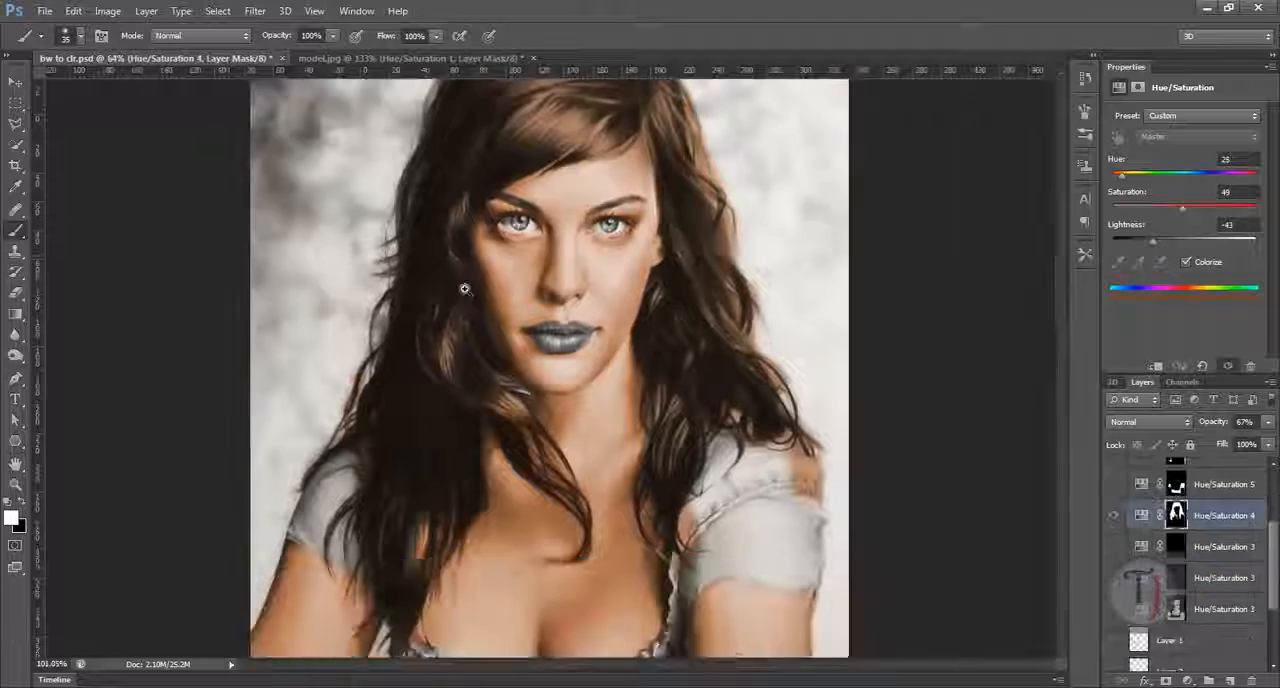
drag(466, 288, 538, 288)
drag(797, 475, 633, 376)
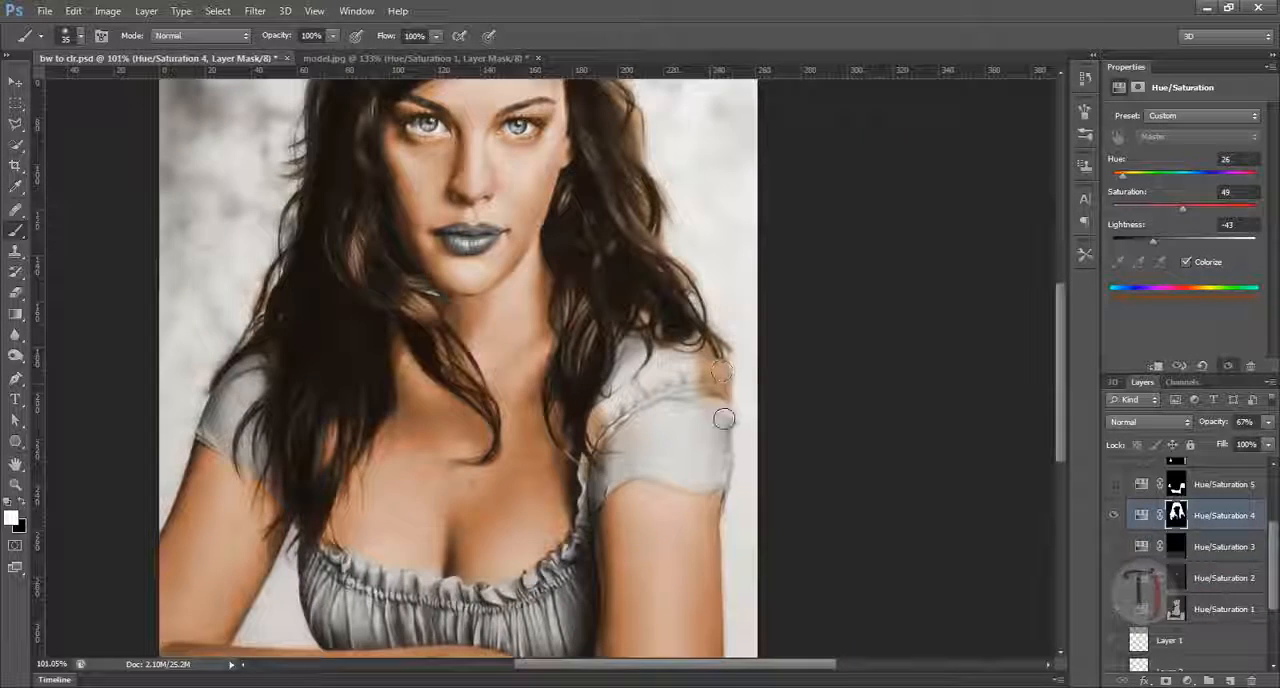
drag(358, 280, 516, 362)
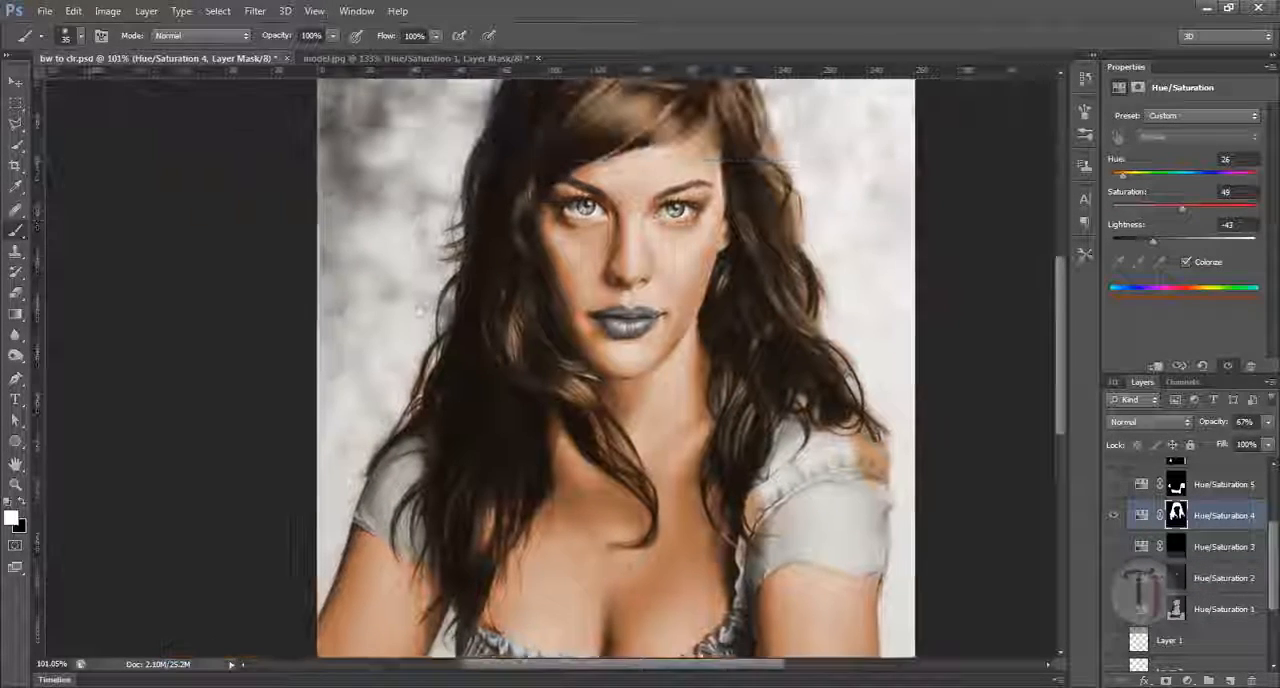
drag(463, 258, 523, 314)
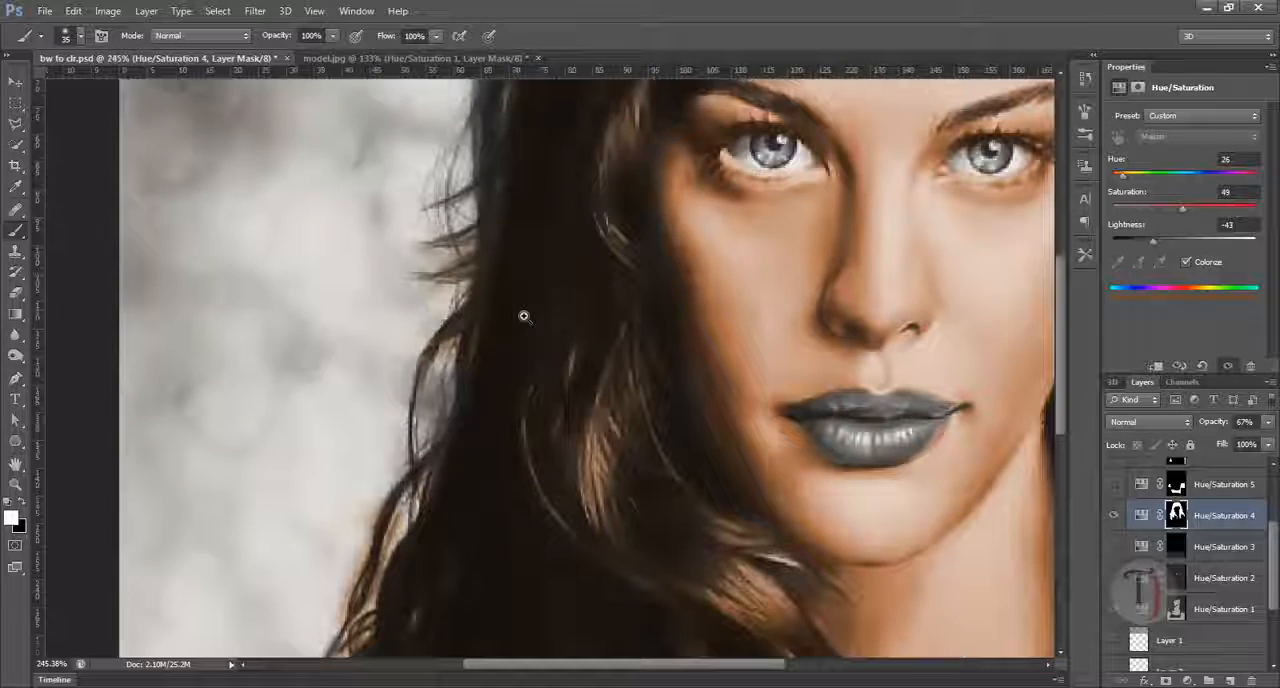
drag(483, 490, 508, 353)
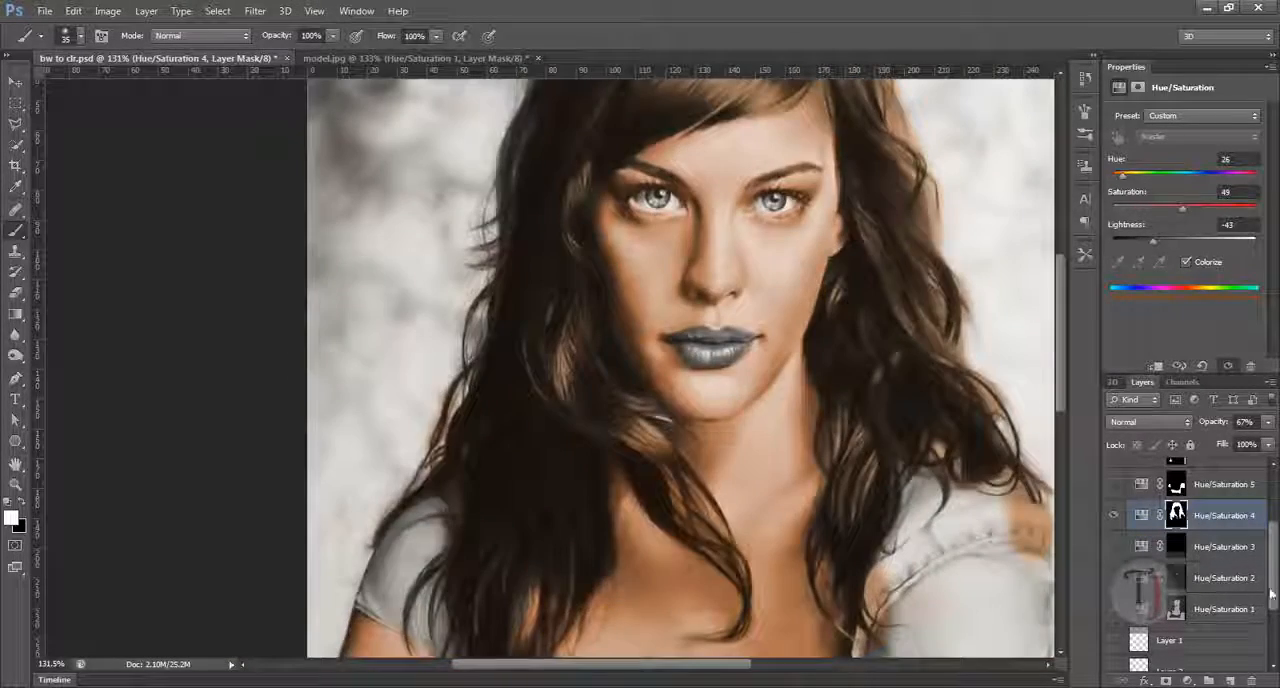
scroll(1266, 598, up, 3)
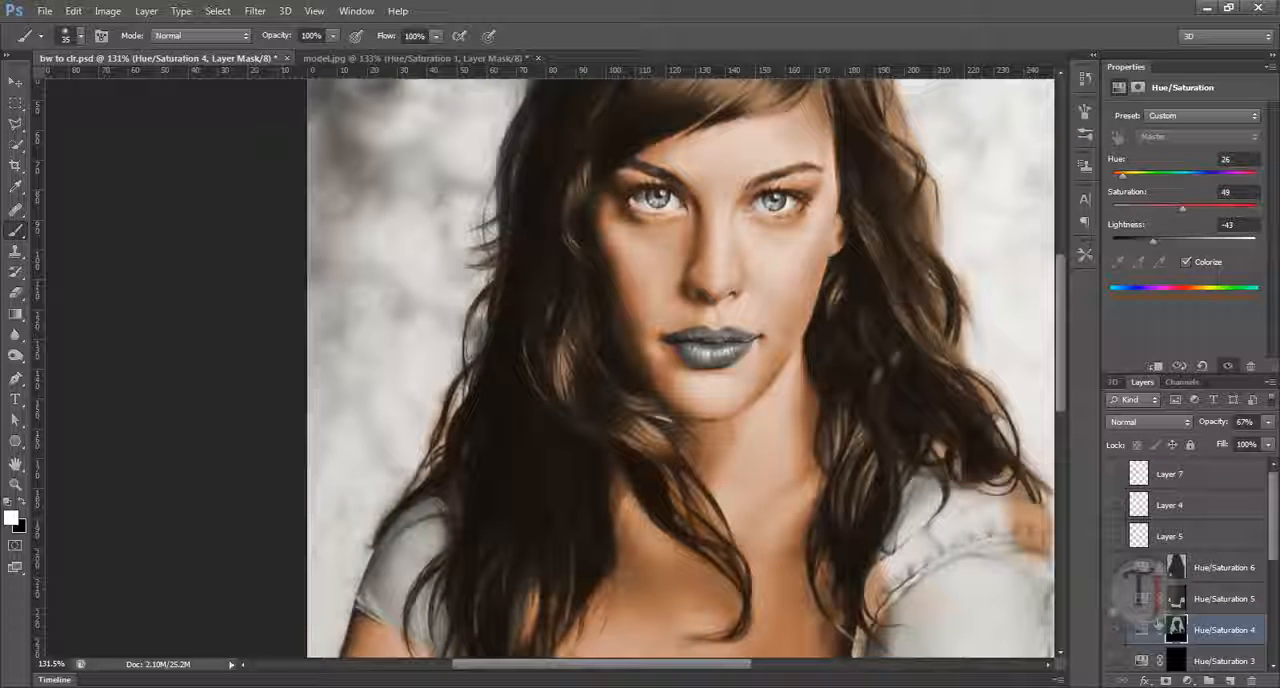
Step: Show the Hue/Saturation 6 layer and examine its green background colouring around the hair
click(1117, 575)
drag(589, 354, 563, 357)
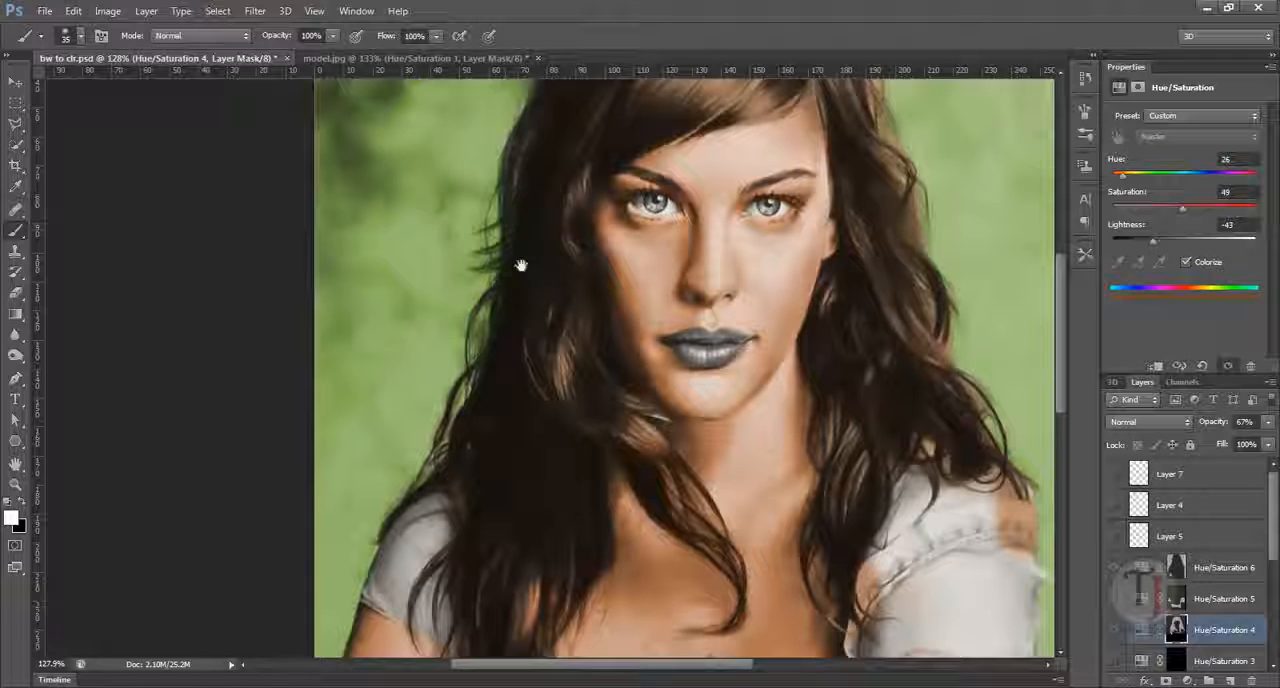
drag(520, 265, 511, 341)
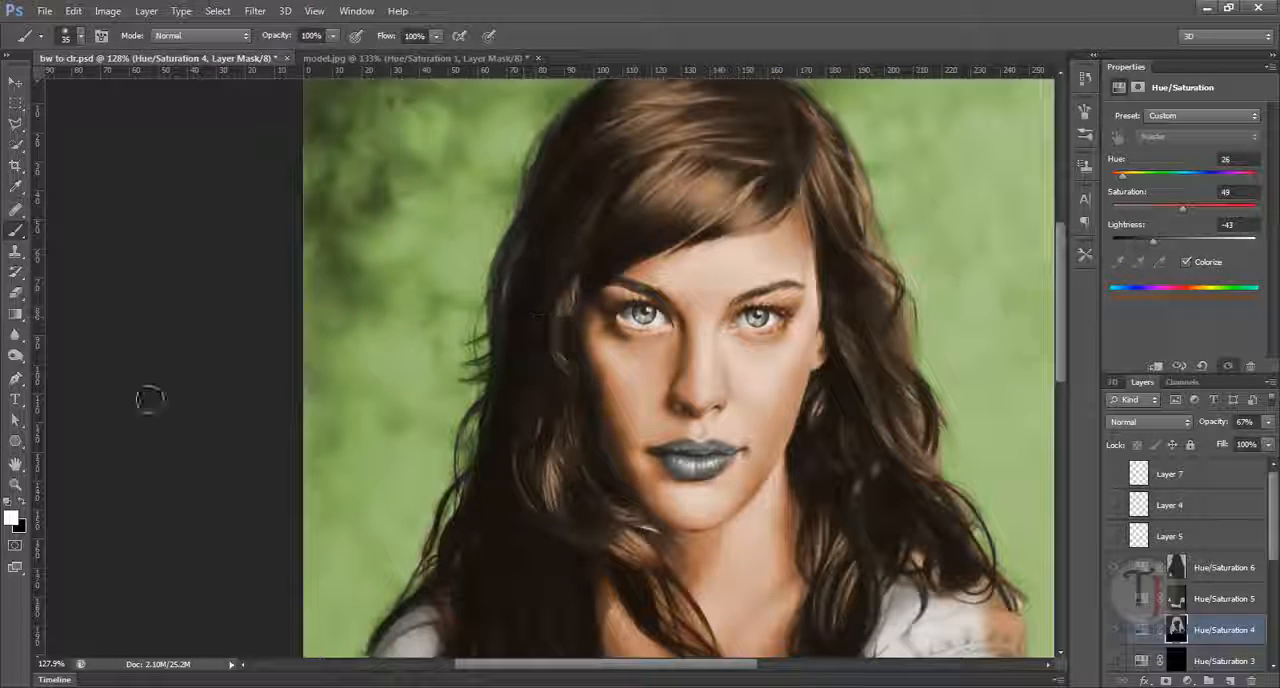
Step: Paint out some hair colour beside the face in black on the Hue/Saturation 4 mask, and paint it back in white
click(1177, 630)
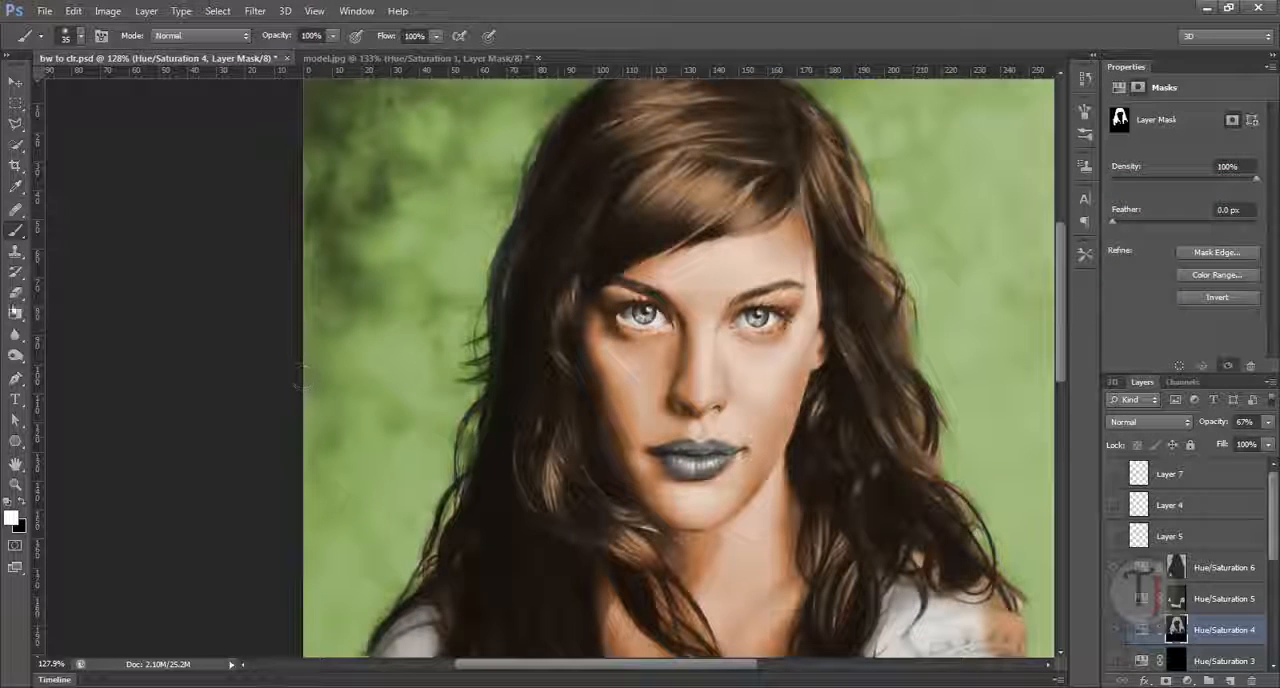
key(x)
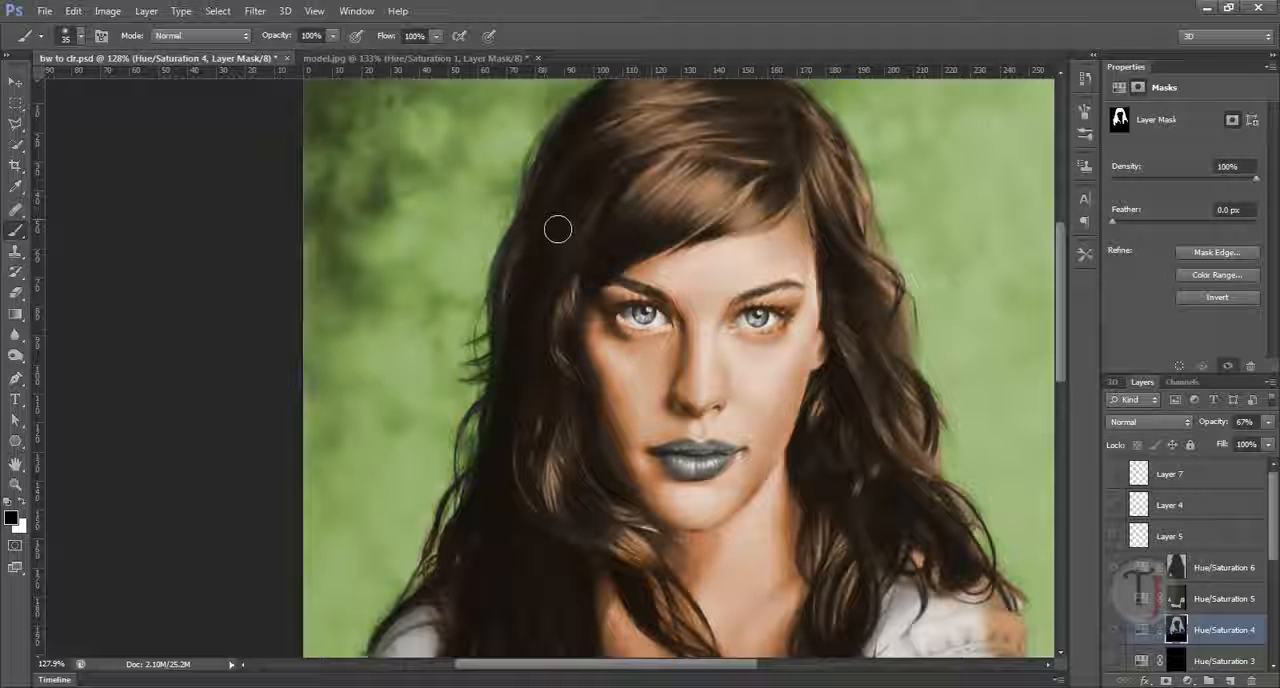
mouse_move(558, 230)
mouse_down()
mouse_move(548, 321)
mouse_move(564, 208)
mouse_up()
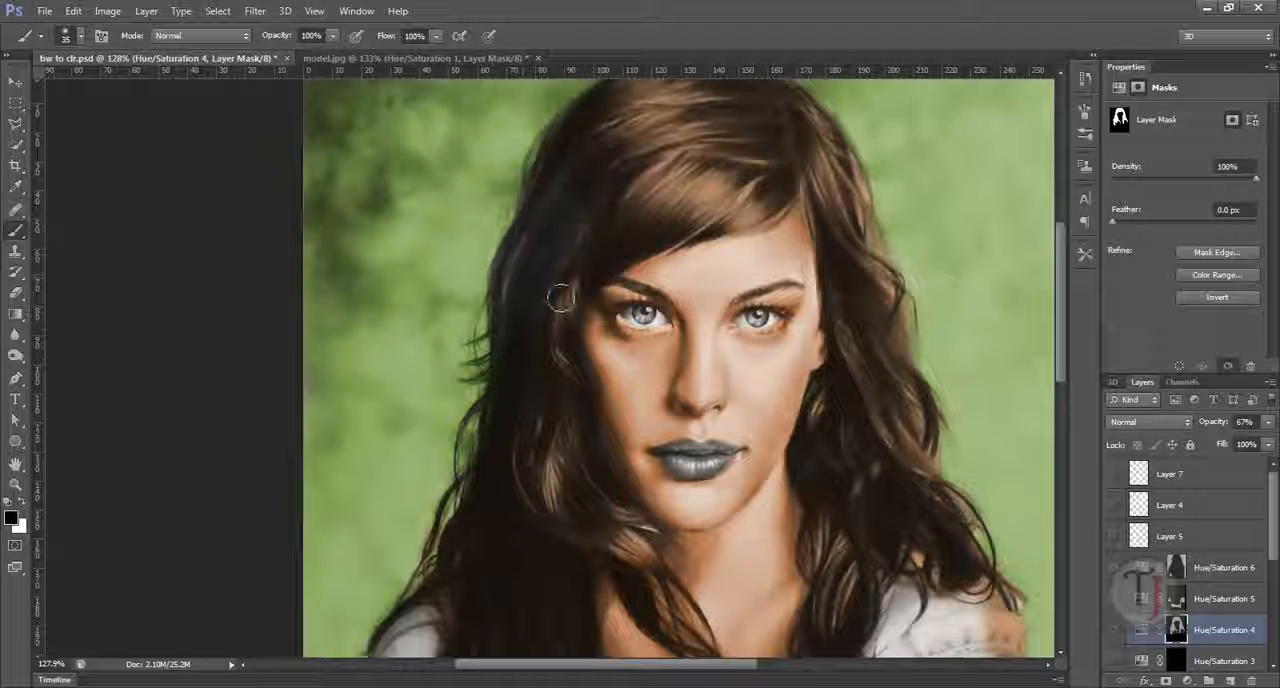
key(x)
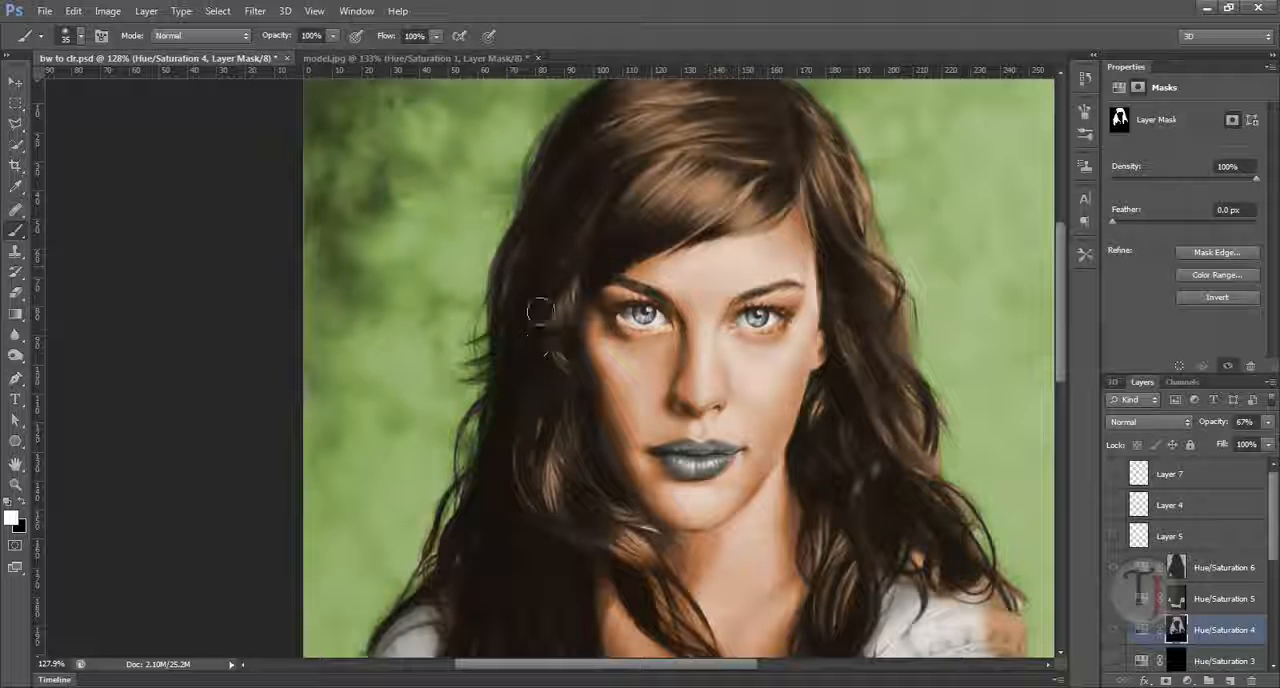
Step: Paint the loose hair strands against the background into the Hue/Saturation 4 mask with a size 20 white brush at 39% opacity
drag(491, 345, 556, 402)
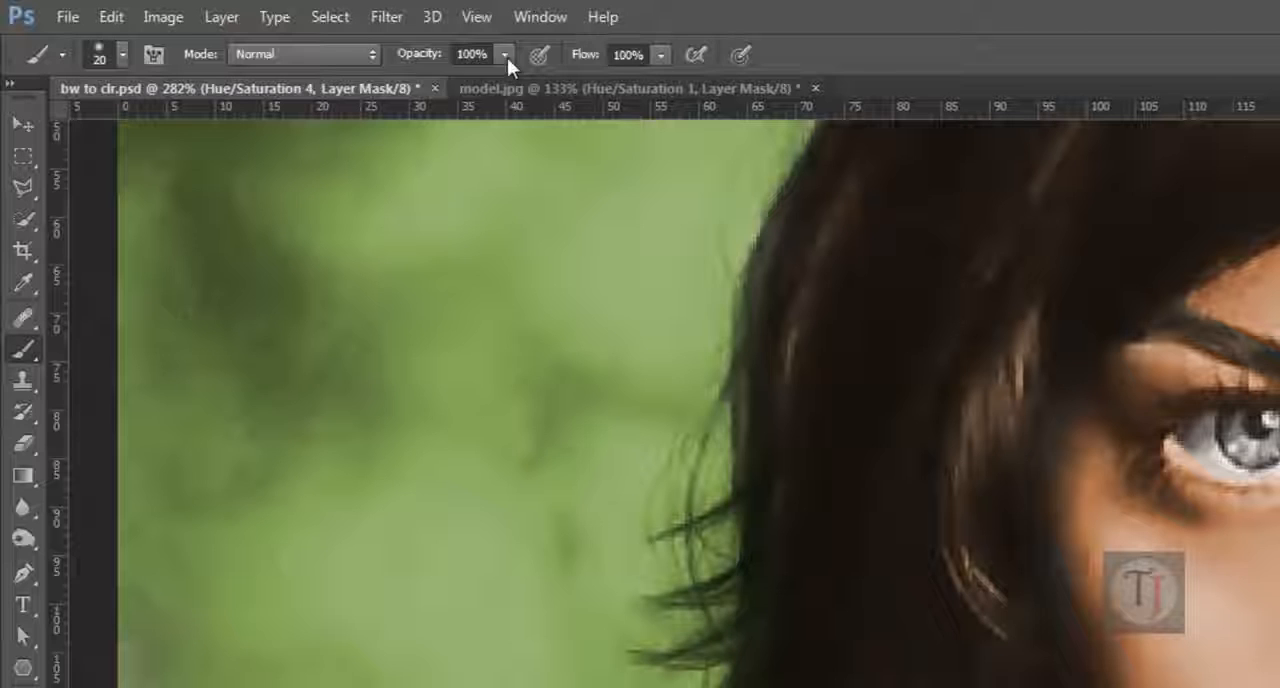
drag(449, 50, 426, 87)
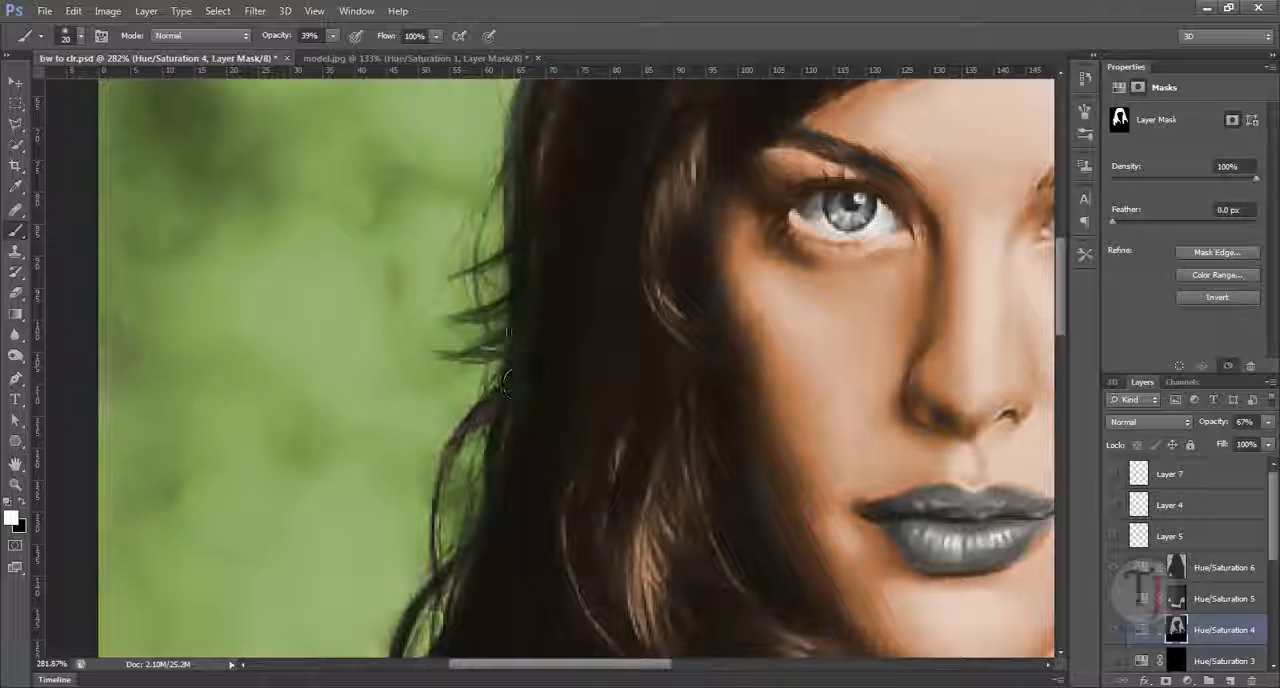
mouse_move(517, 383)
mouse_down()
mouse_move(490, 400)
mouse_move(512, 463)
mouse_up()
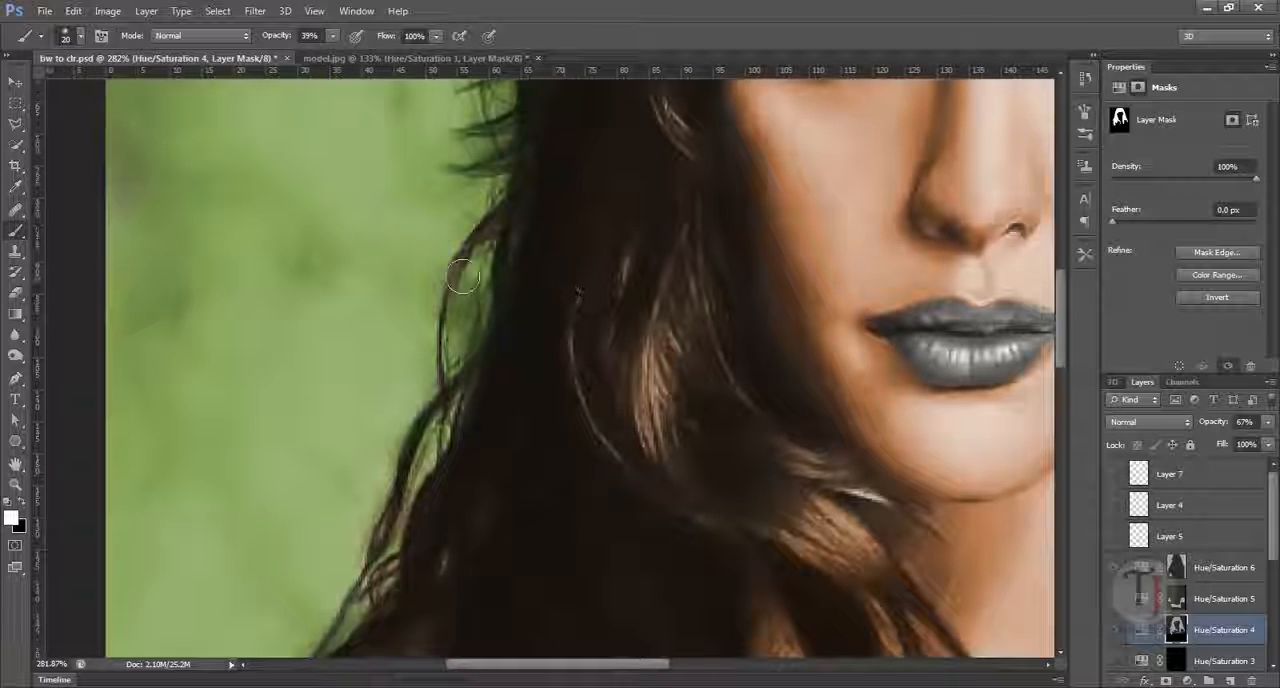
mouse_move(463, 280)
mouse_down()
mouse_move(497, 275)
mouse_move(446, 438)
mouse_up()
drag(503, 353, 534, 254)
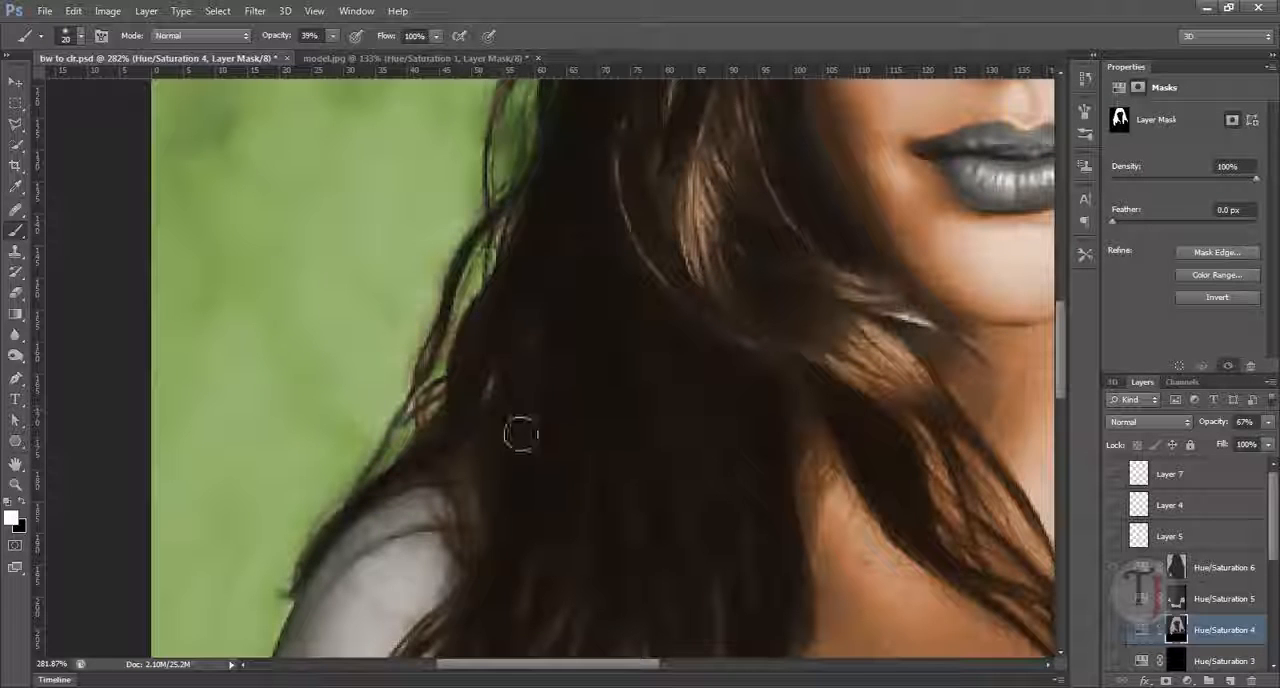
drag(743, 414, 714, 423)
scroll(708, 293, down, 5)
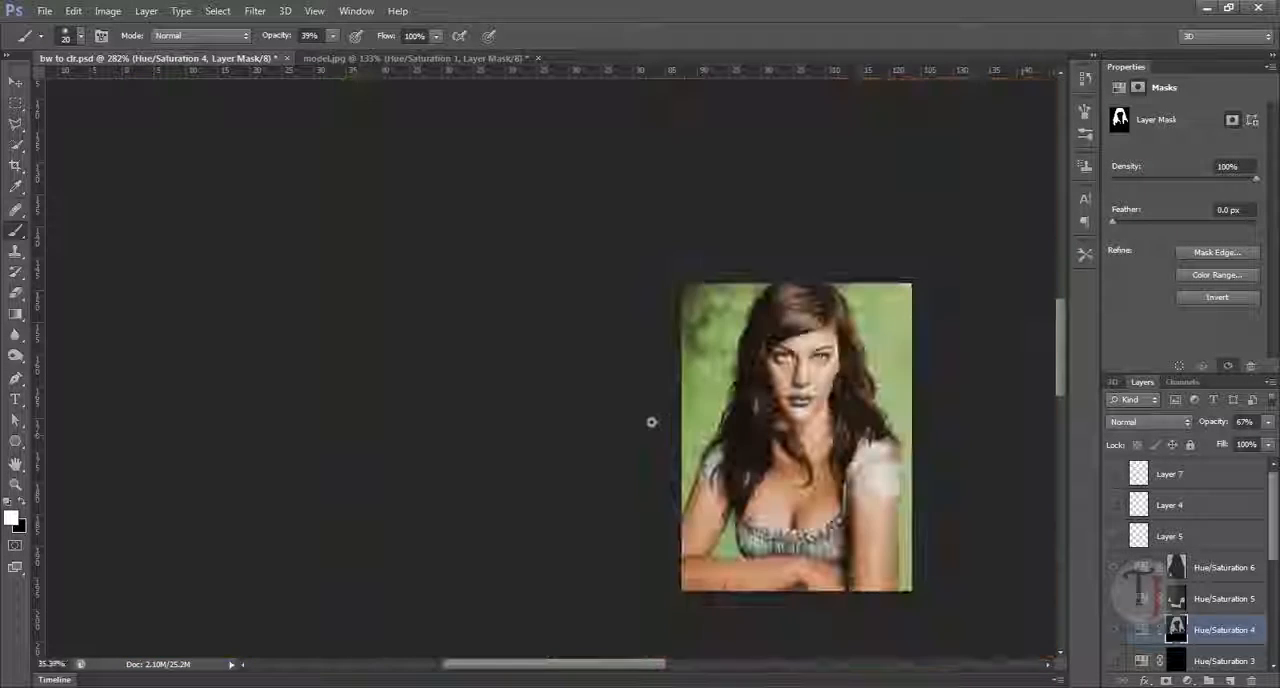
scroll(652, 423, up, 3)
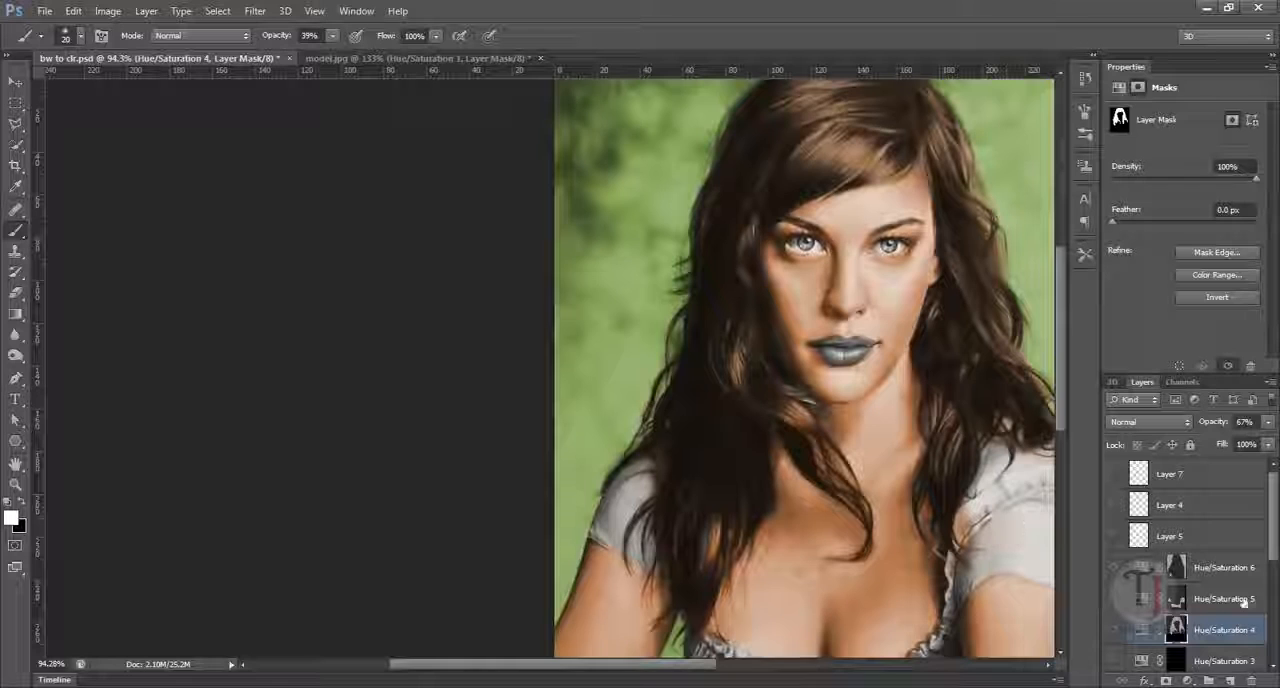
Step: Paint white at 66% brush opacity on the Hue/Saturation 6 mask over the loose strands beside the darker side of the face
click(1225, 572)
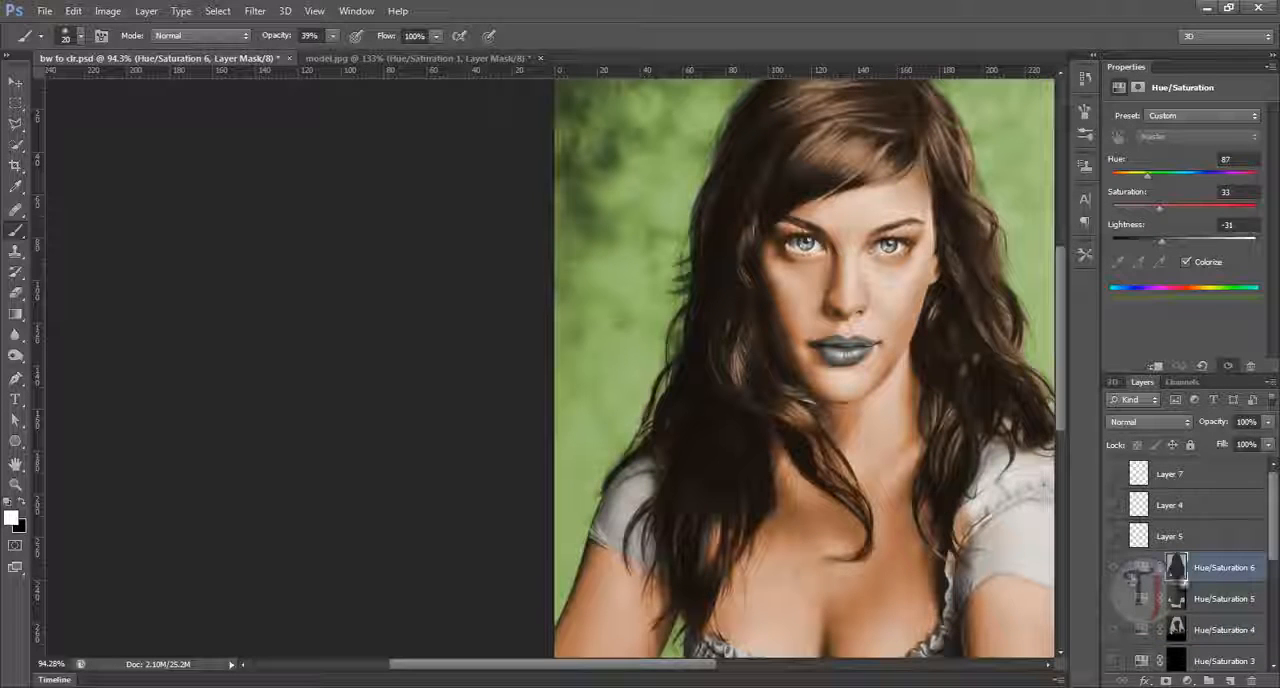
click(1176, 568)
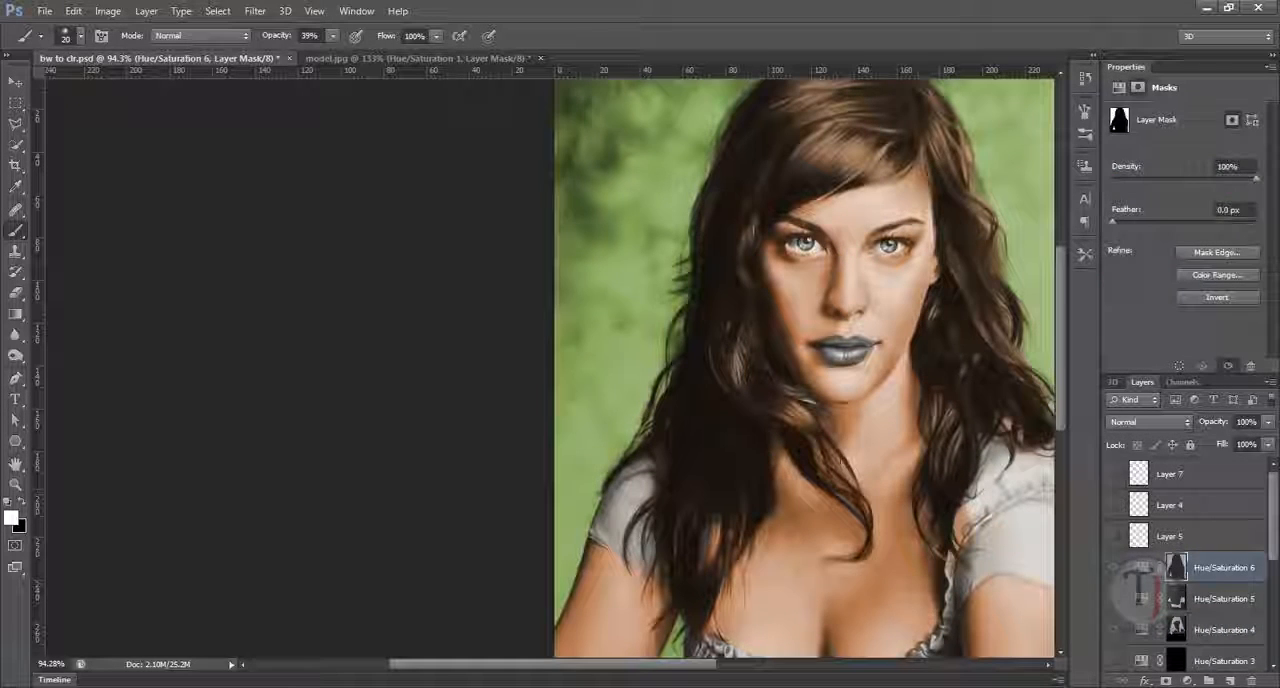
scroll(871, 470, down, 3)
scroll(871, 470, down, 2)
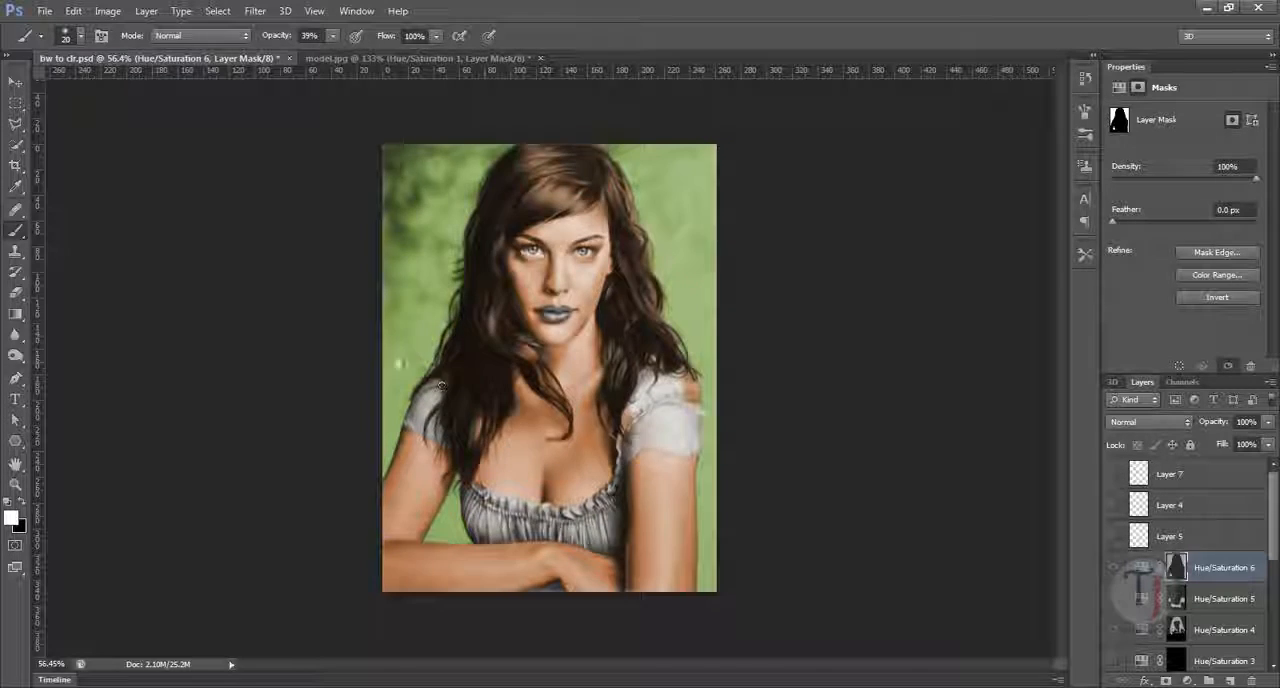
scroll(470, 380, up, 10)
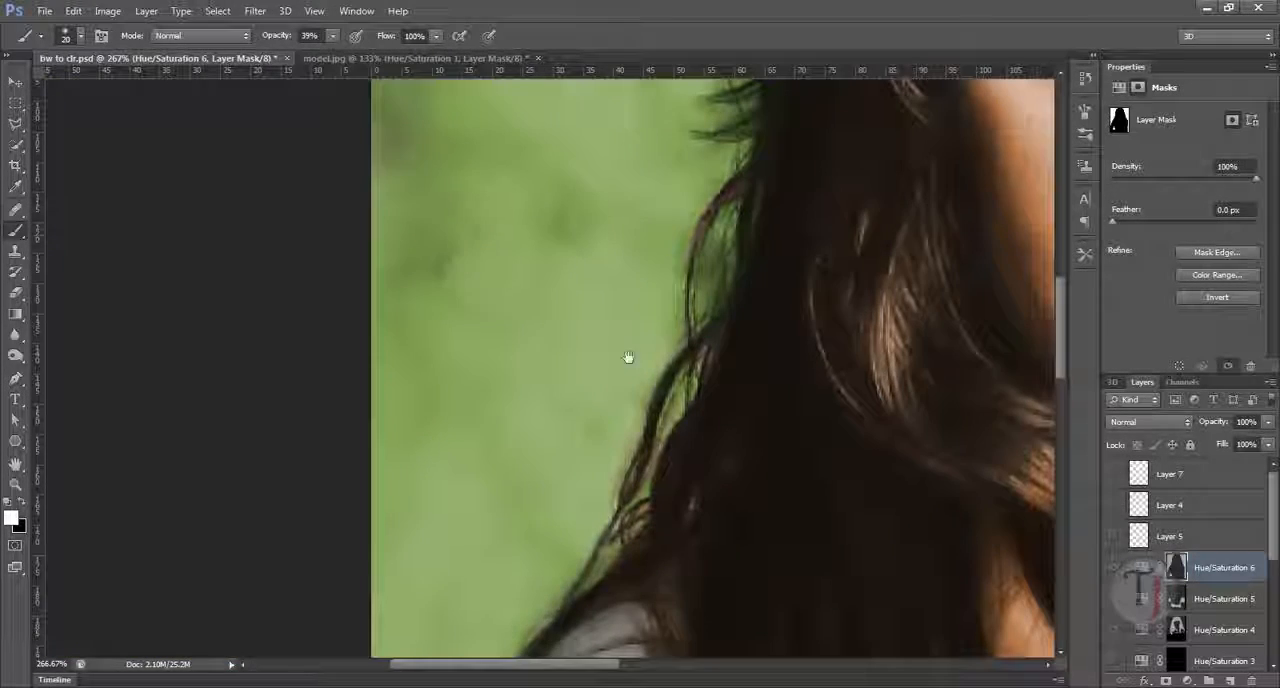
mouse_move(628, 357)
mouse_down()
mouse_move(594, 425)
mouse_move(686, 328)
mouse_move(680, 343)
mouse_up()
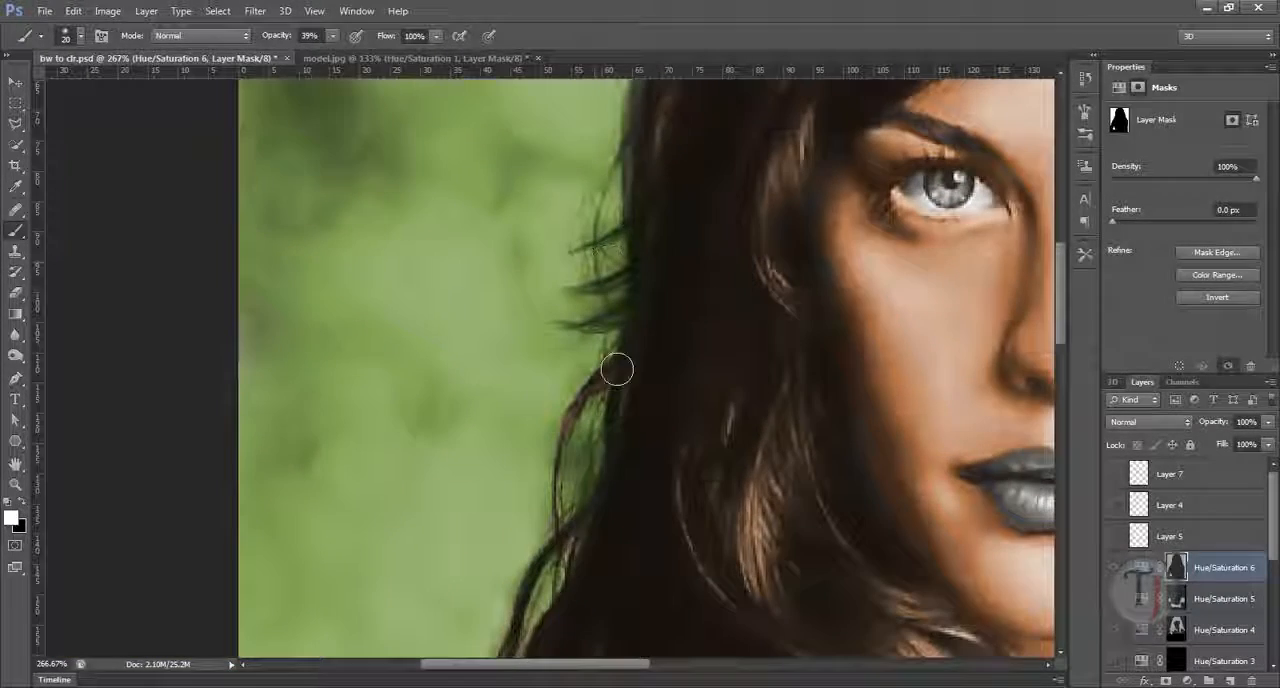
click(331, 36)
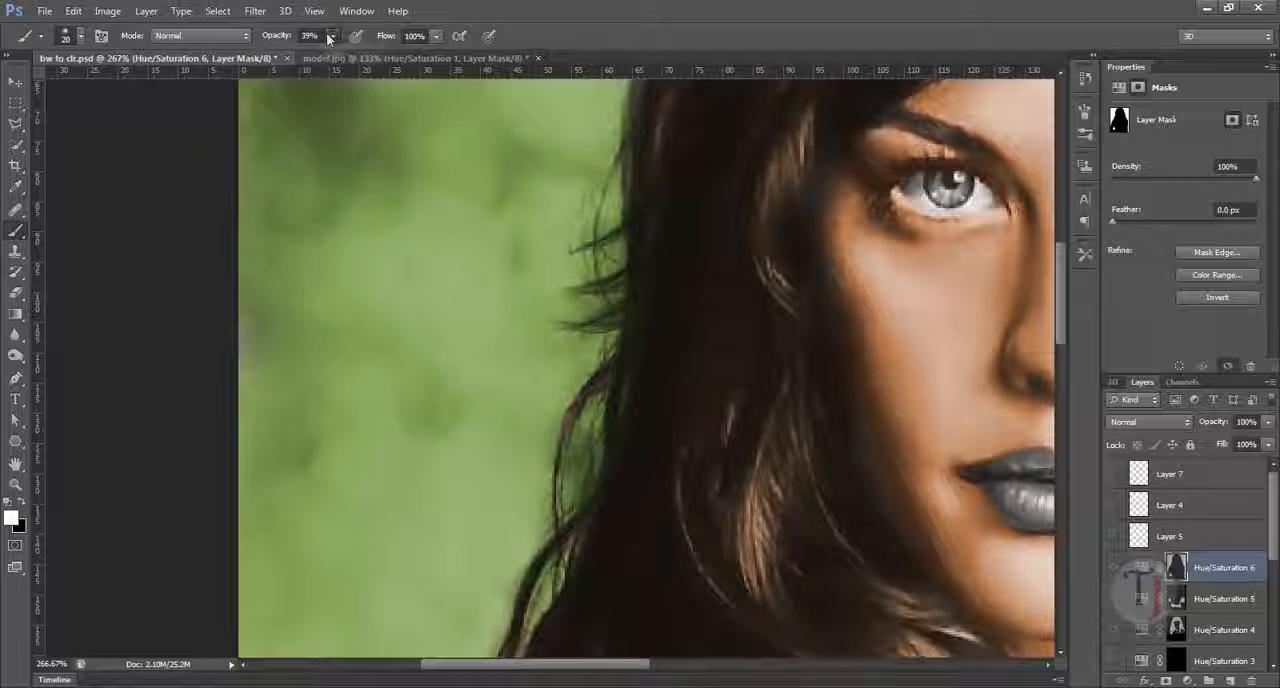
drag(338, 50, 354, 53)
mouse_move(1016, 389)
mouse_down()
mouse_move(883, 524)
mouse_move(774, 592)
mouse_move(687, 556)
mouse_move(640, 386)
mouse_move(539, 578)
mouse_move(552, 329)
mouse_up()
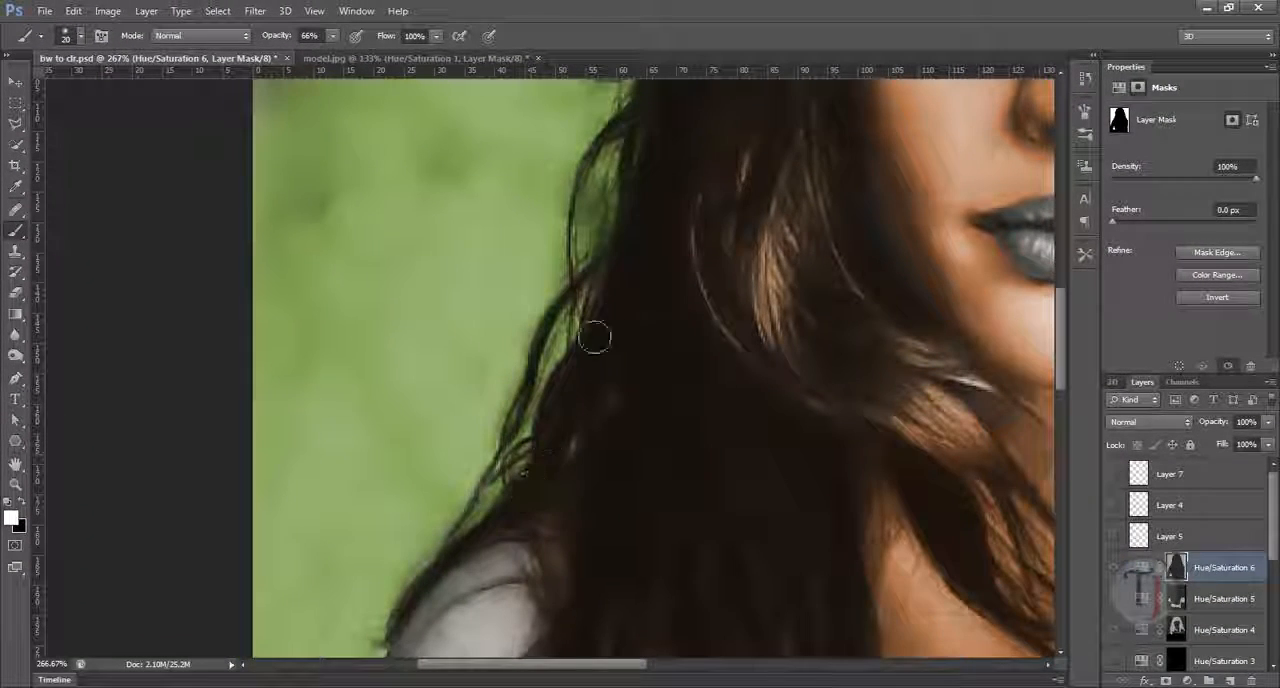
mouse_move(960, 310)
mouse_down()
mouse_move(654, 423)
mouse_move(817, 380)
mouse_move(809, 594)
mouse_up()
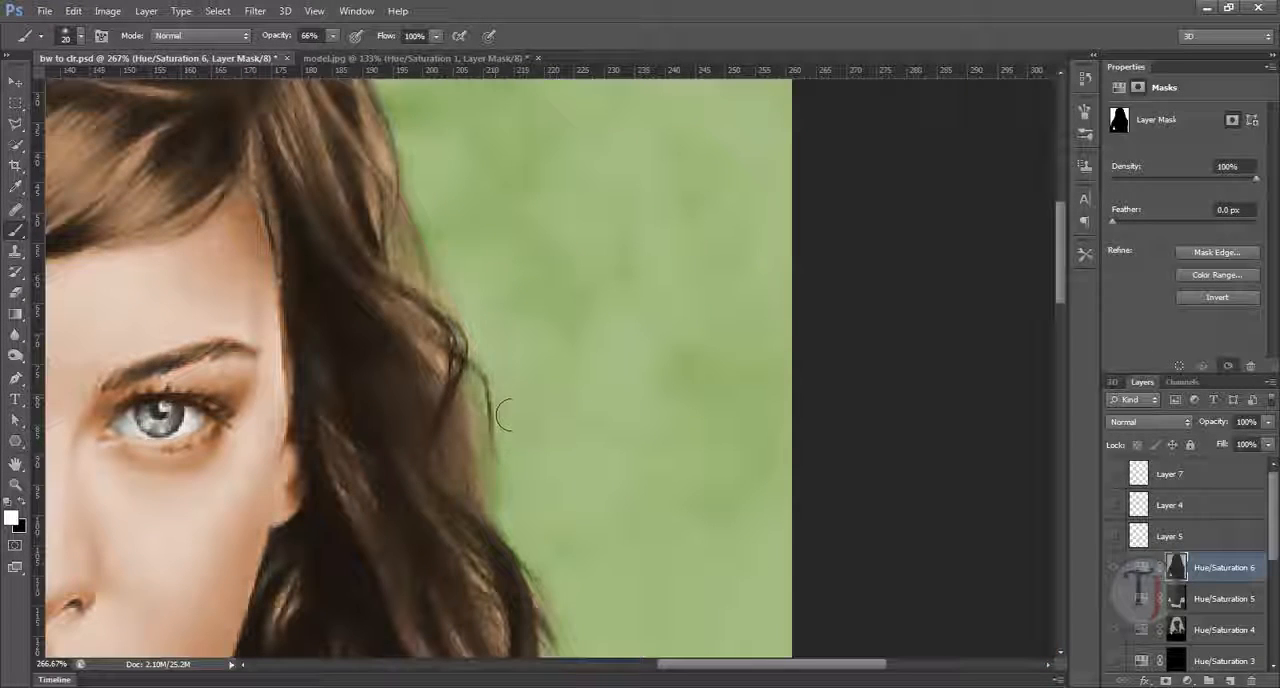
Step: Extend the green tint along the hair edge on the brighter side of the face in the Hue/Saturation 6 mask, and check the strands
mouse_move(512, 415)
mouse_down()
mouse_move(480, 420)
mouse_move(432, 241)
mouse_move(442, 258)
mouse_up()
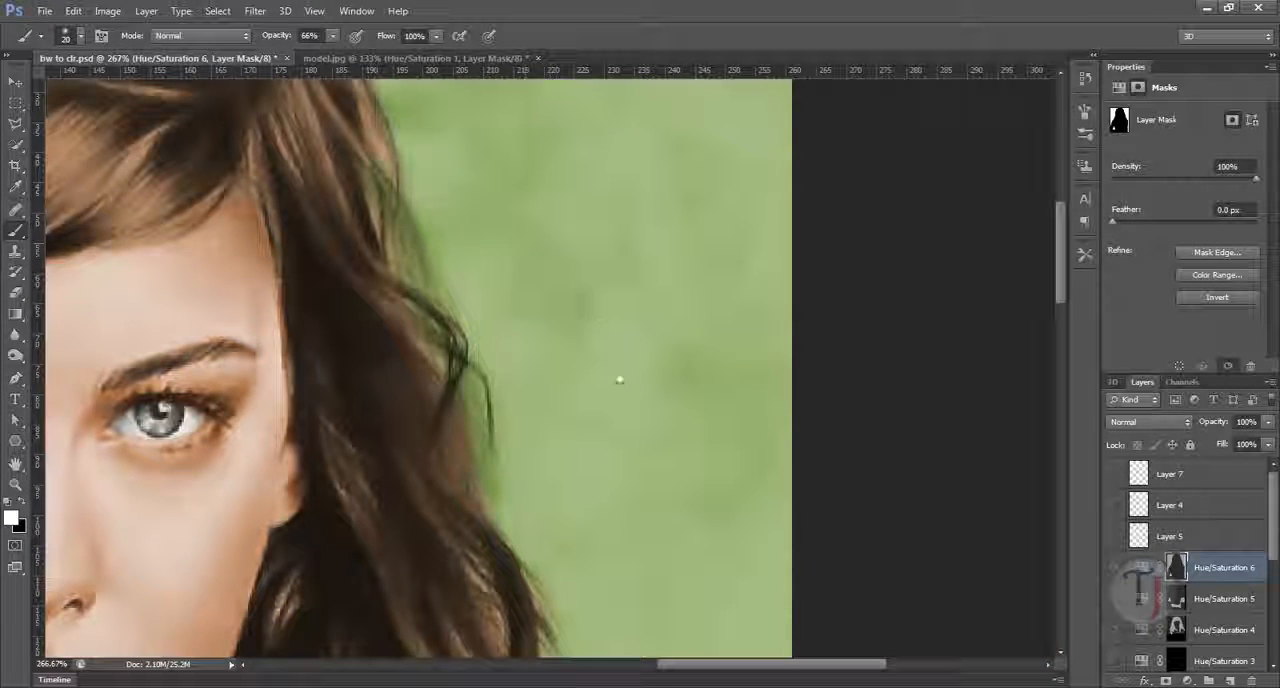
drag(639, 353, 574, 322)
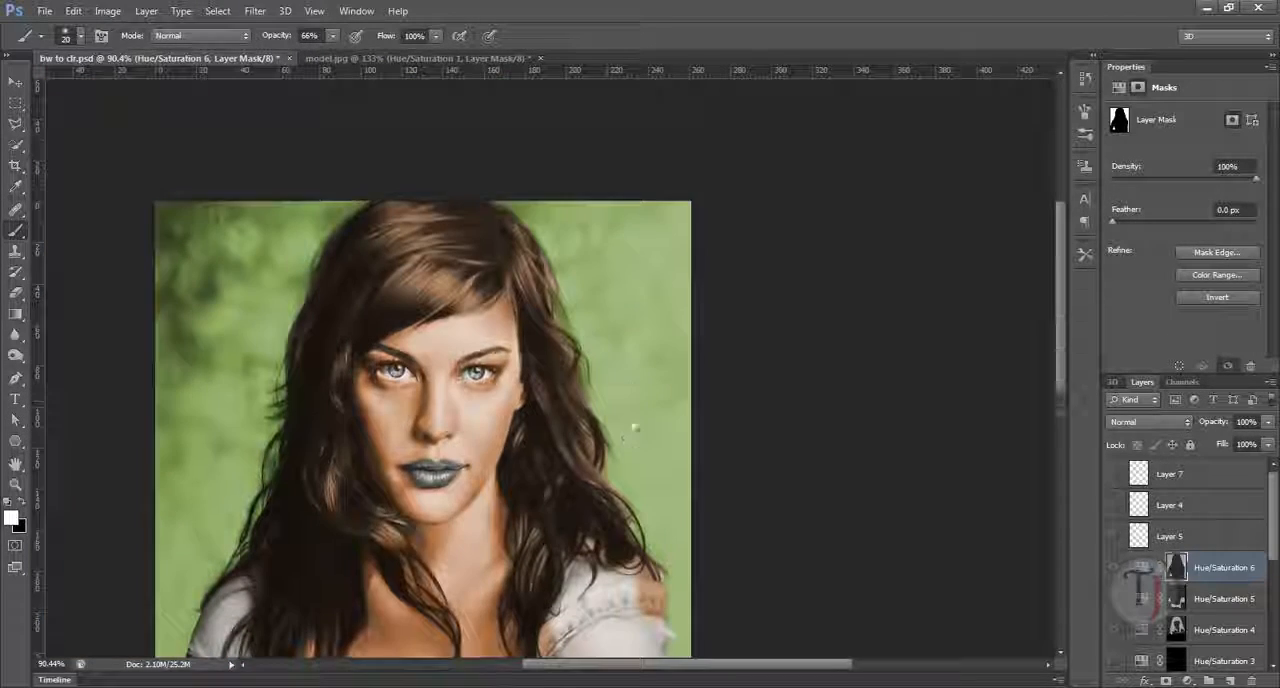
mouse_move(635, 428)
mouse_down()
mouse_move(614, 343)
mouse_move(606, 374)
mouse_move(616, 338)
mouse_up()
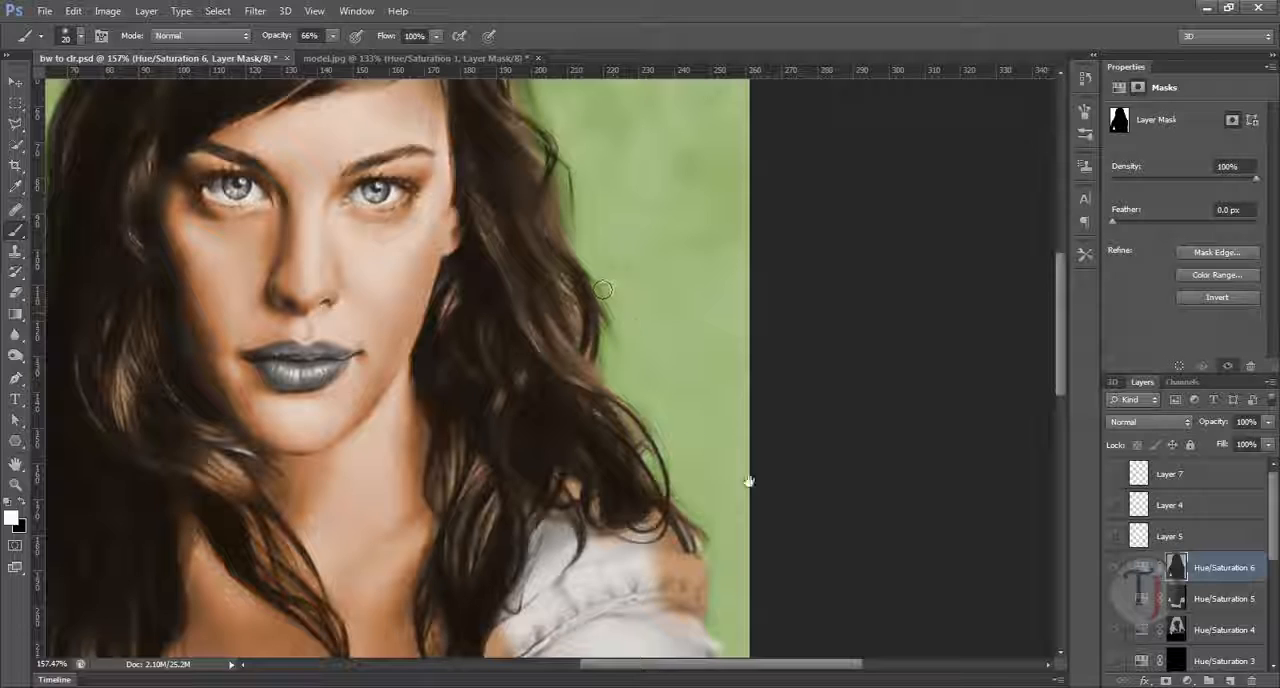
drag(749, 481, 726, 374)
drag(676, 308, 765, 418)
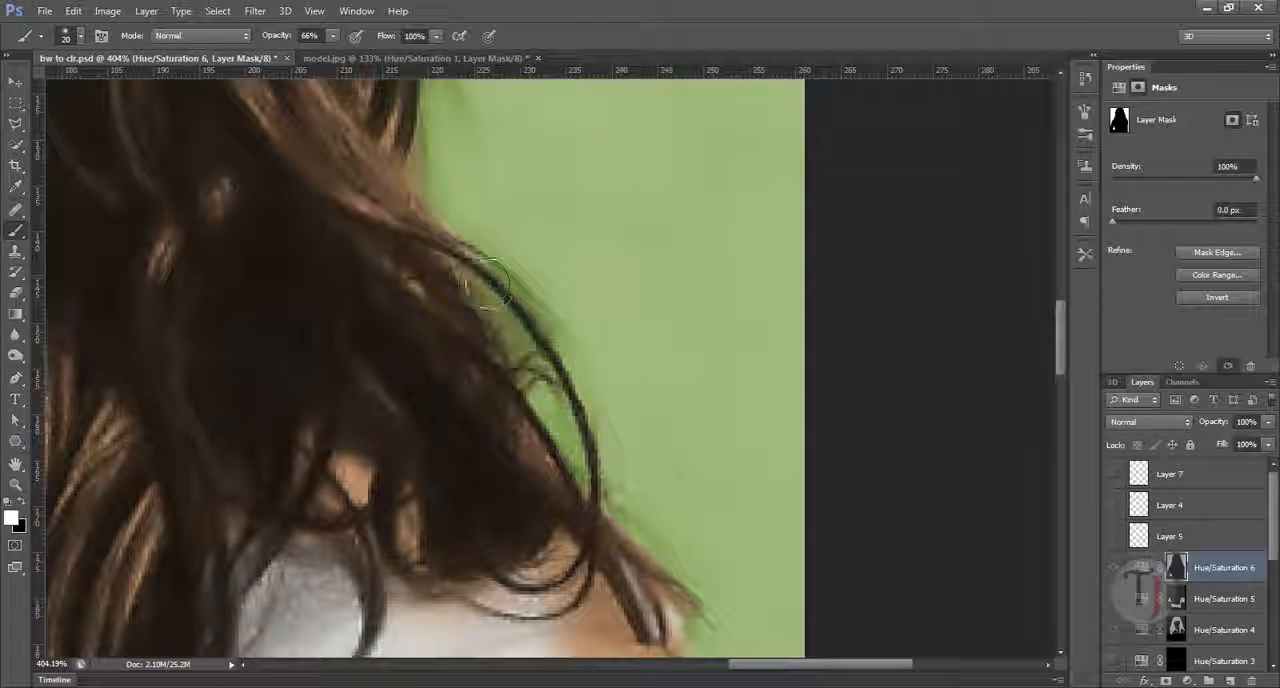
drag(701, 406, 636, 262)
drag(437, 358, 544, 425)
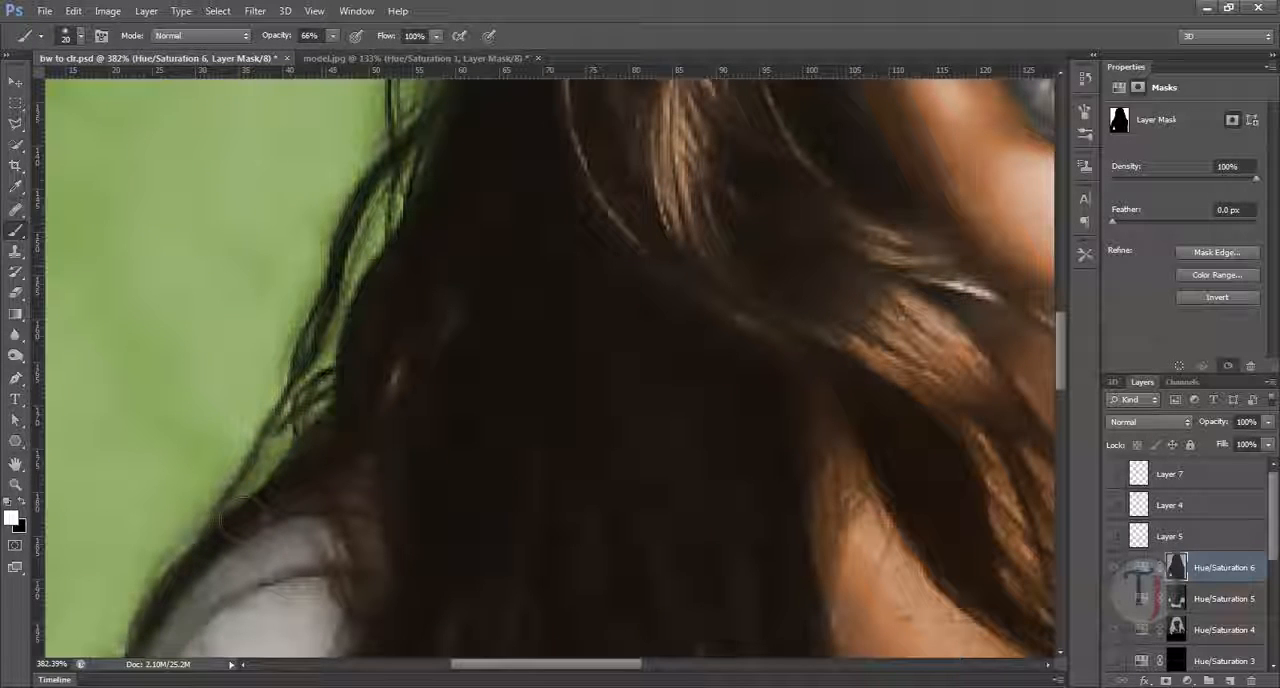
drag(563, 349, 423, 334)
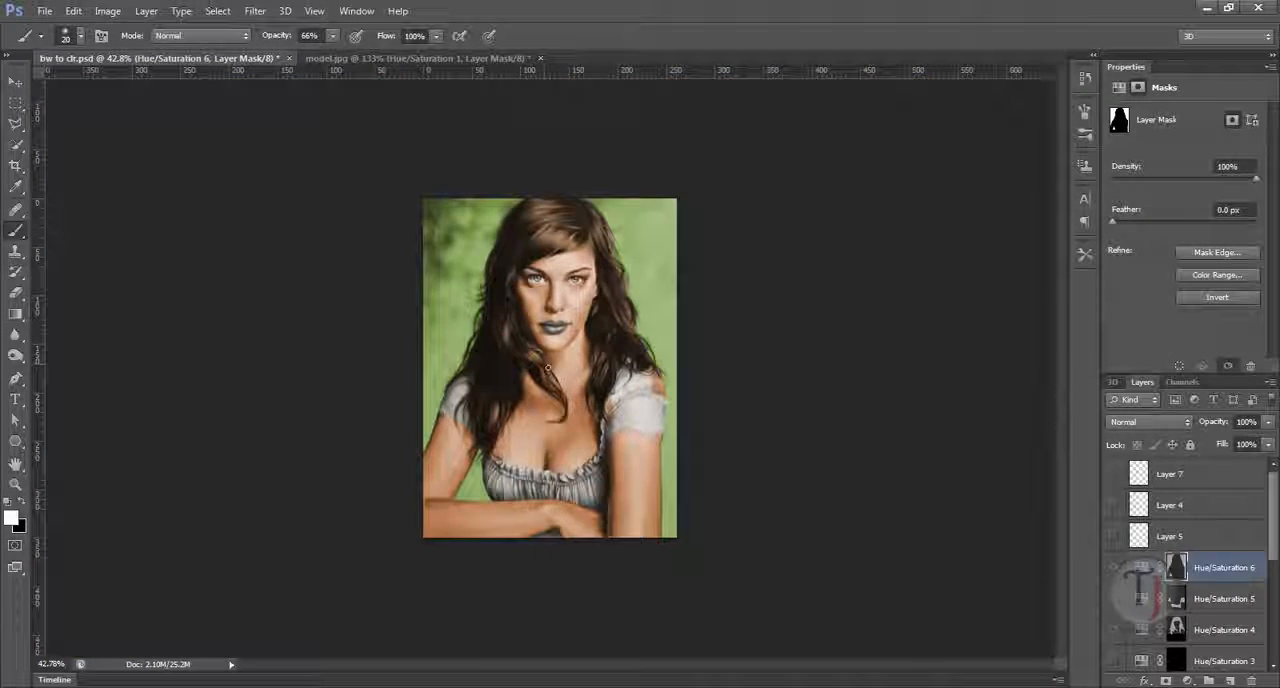
Step: Show the remaining colour layers for the dress, lips and eyes plus Layers 5, 4 and 7, and examine the full portrait
drag(1272, 538, 1272, 582)
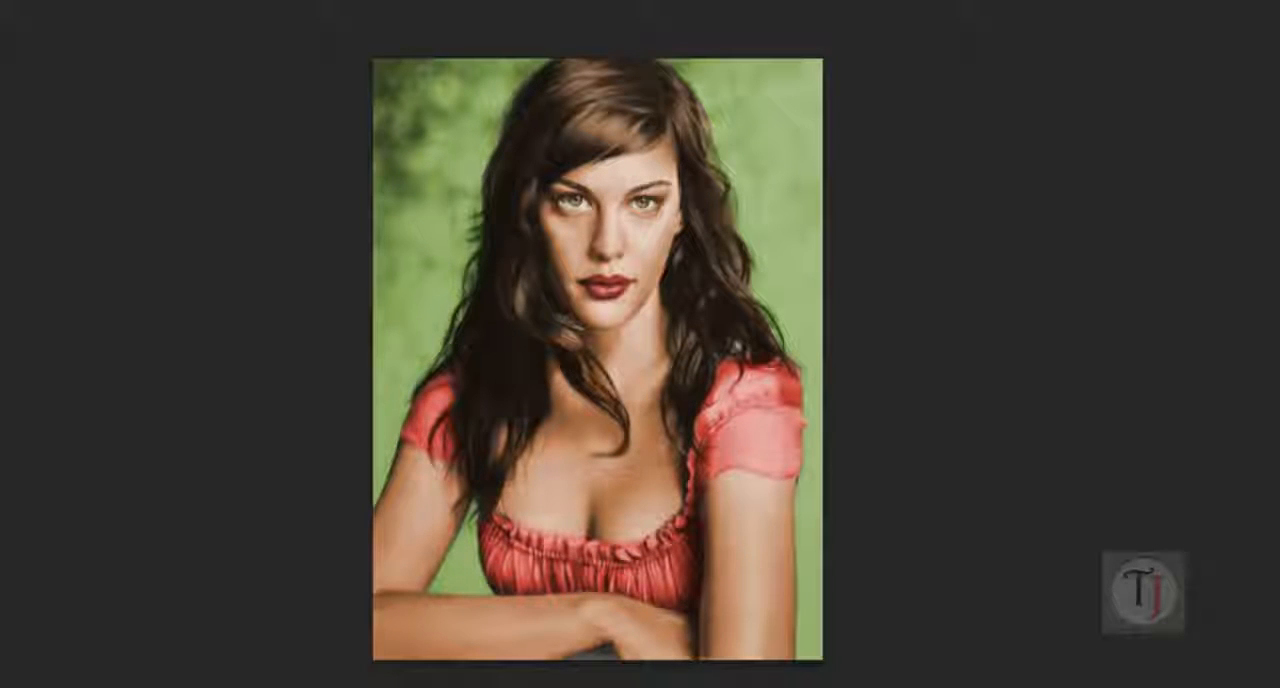
drag(1105, 412, 509, 131)
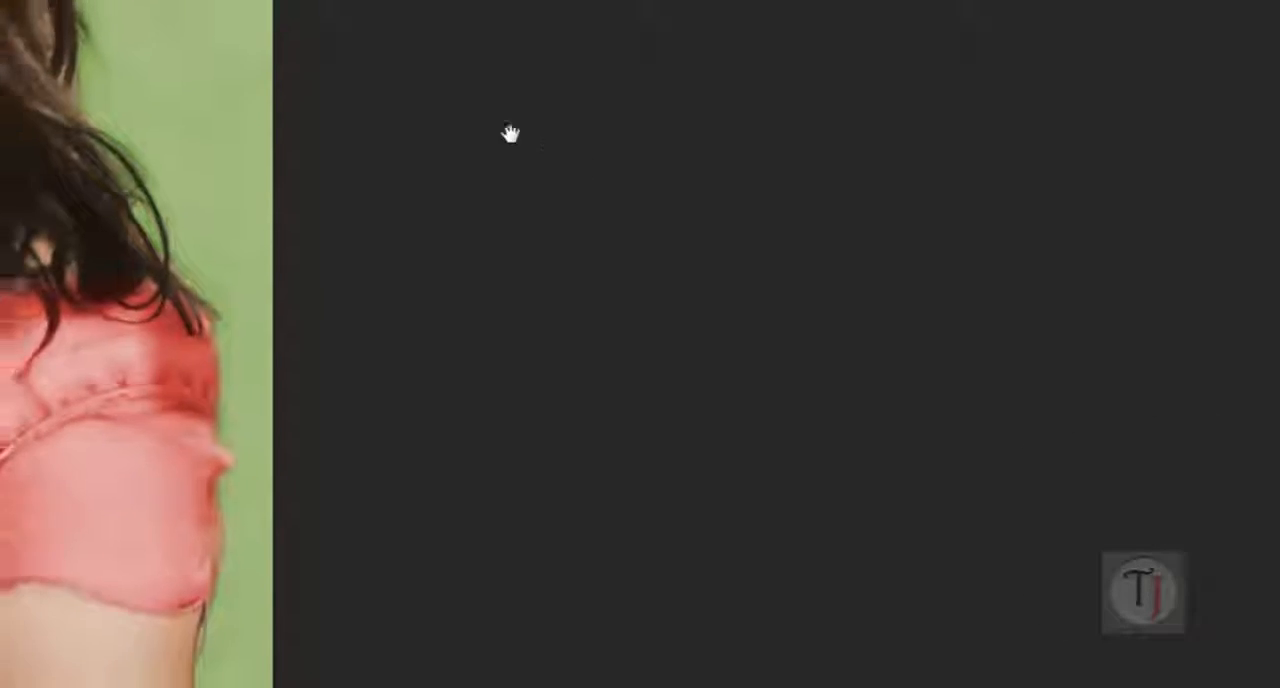
drag(677, 614, 785, 669)
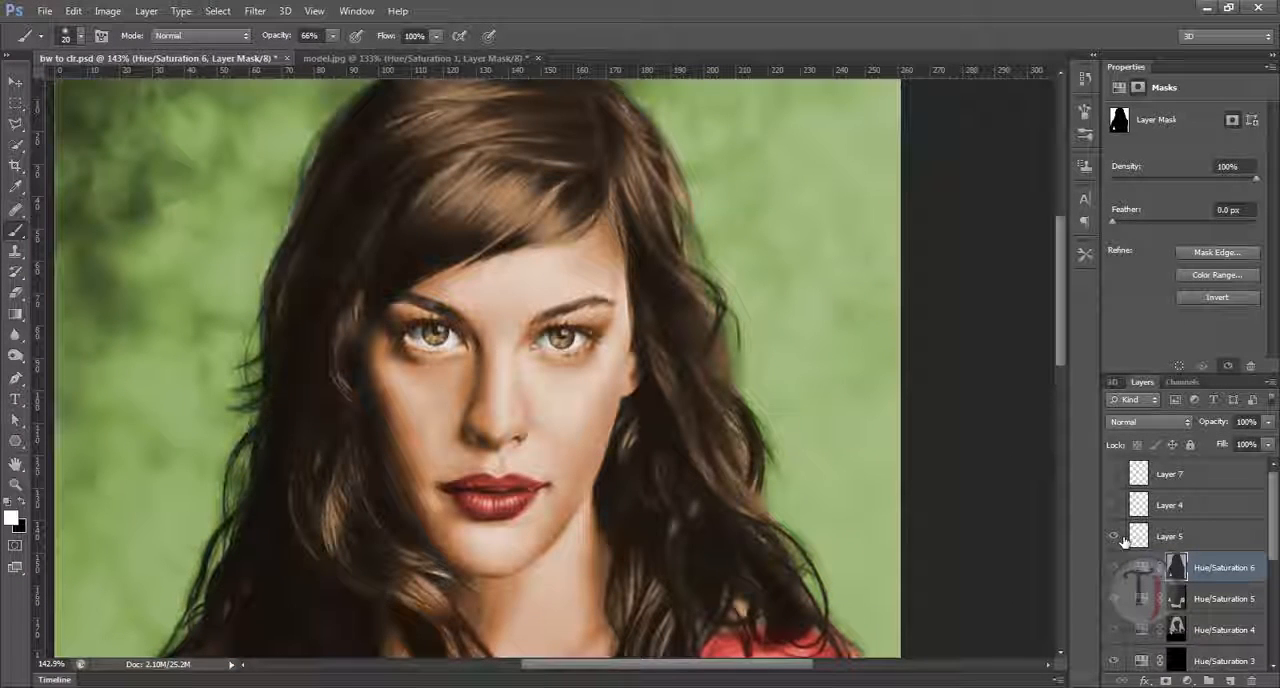
click(1120, 507)
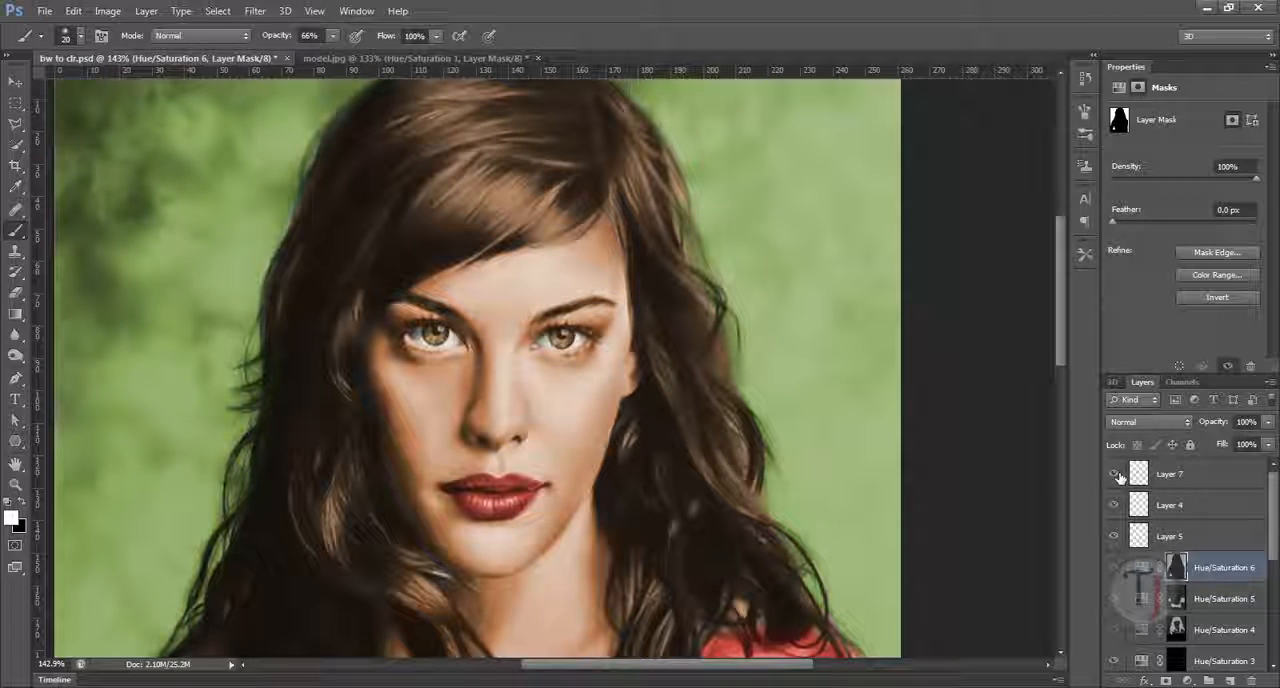
Step: Set Layer 7's opacity to 100% and hide the layer to compare the nostril shading
click(1162, 484)
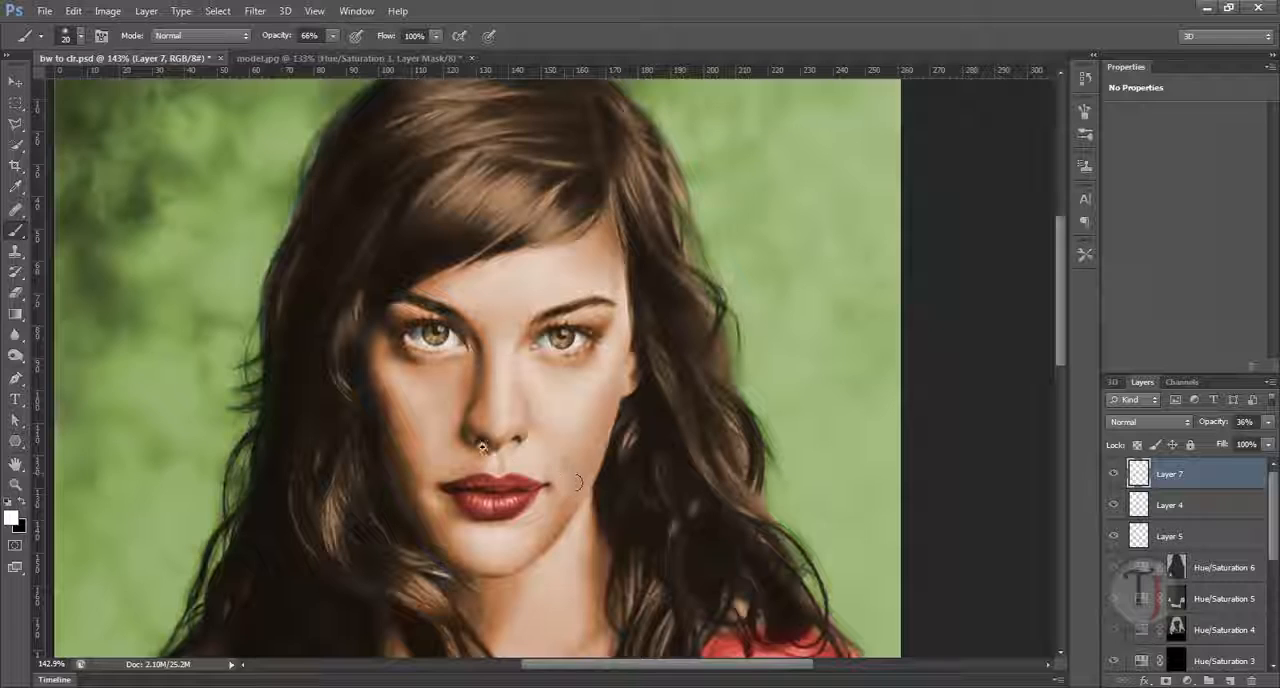
drag(482, 447, 556, 506)
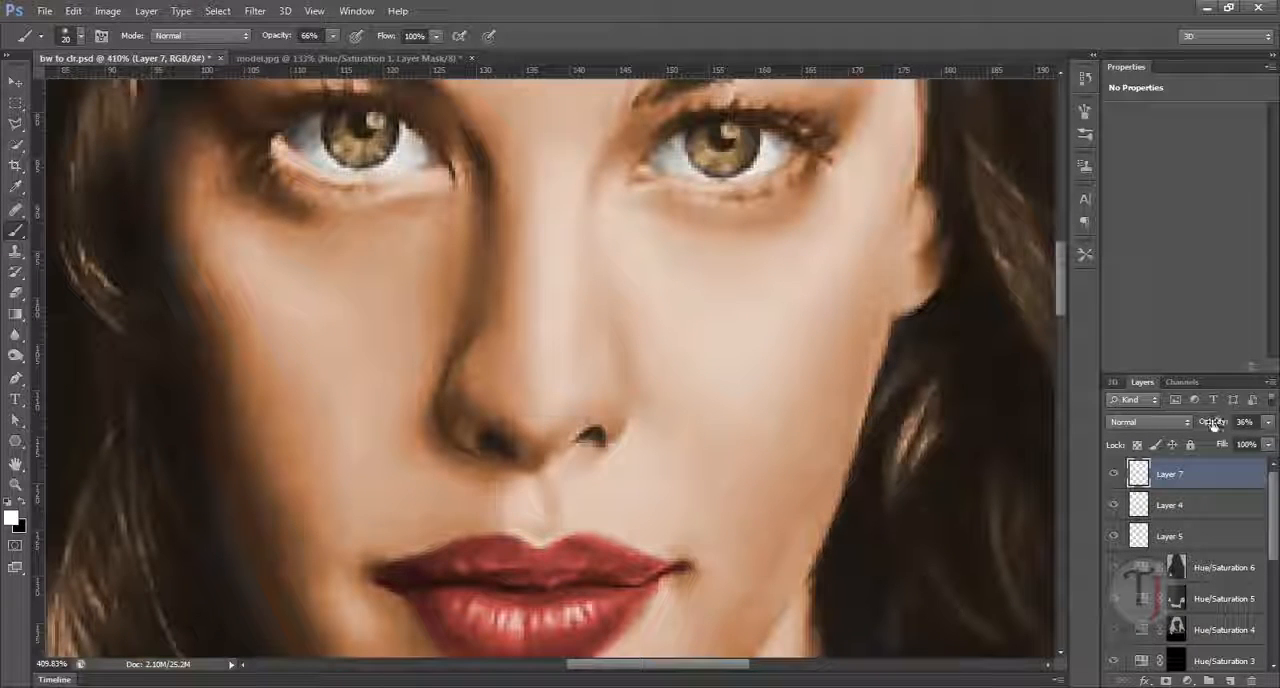
mouse_move(1213, 424)
mouse_down()
mouse_move(1255, 428)
mouse_move(1265, 455)
mouse_up()
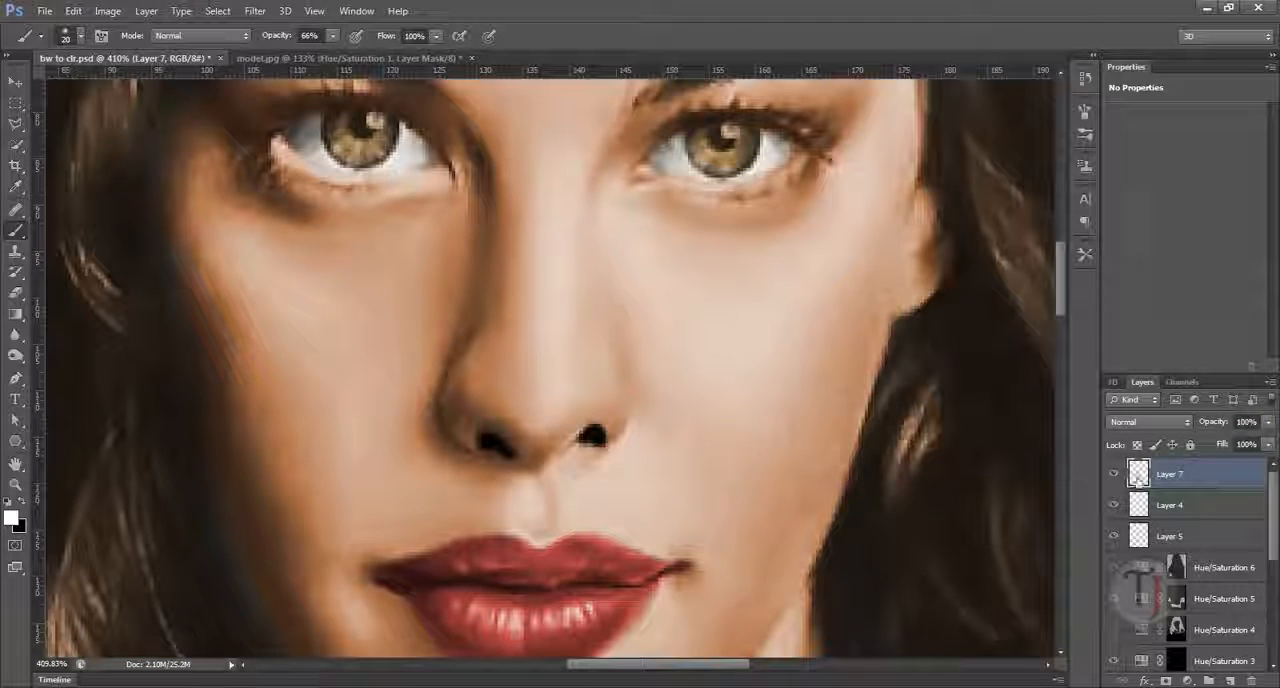
click(1113, 474)
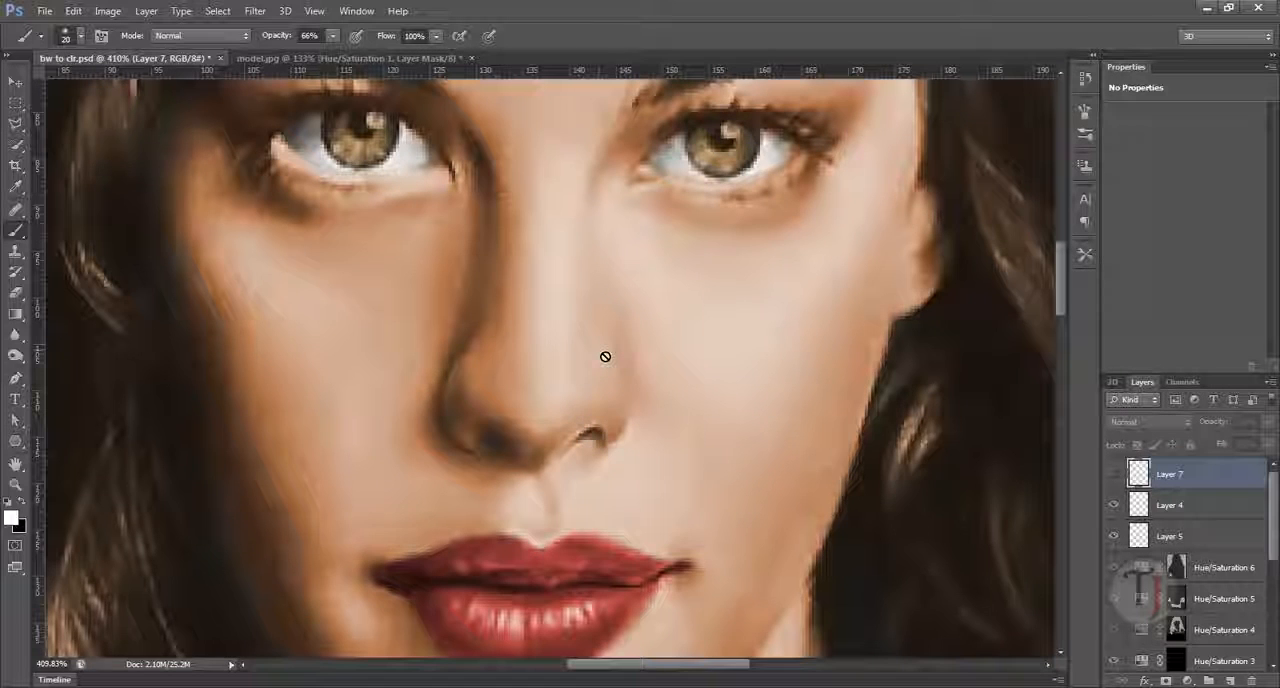
drag(671, 429, 653, 450)
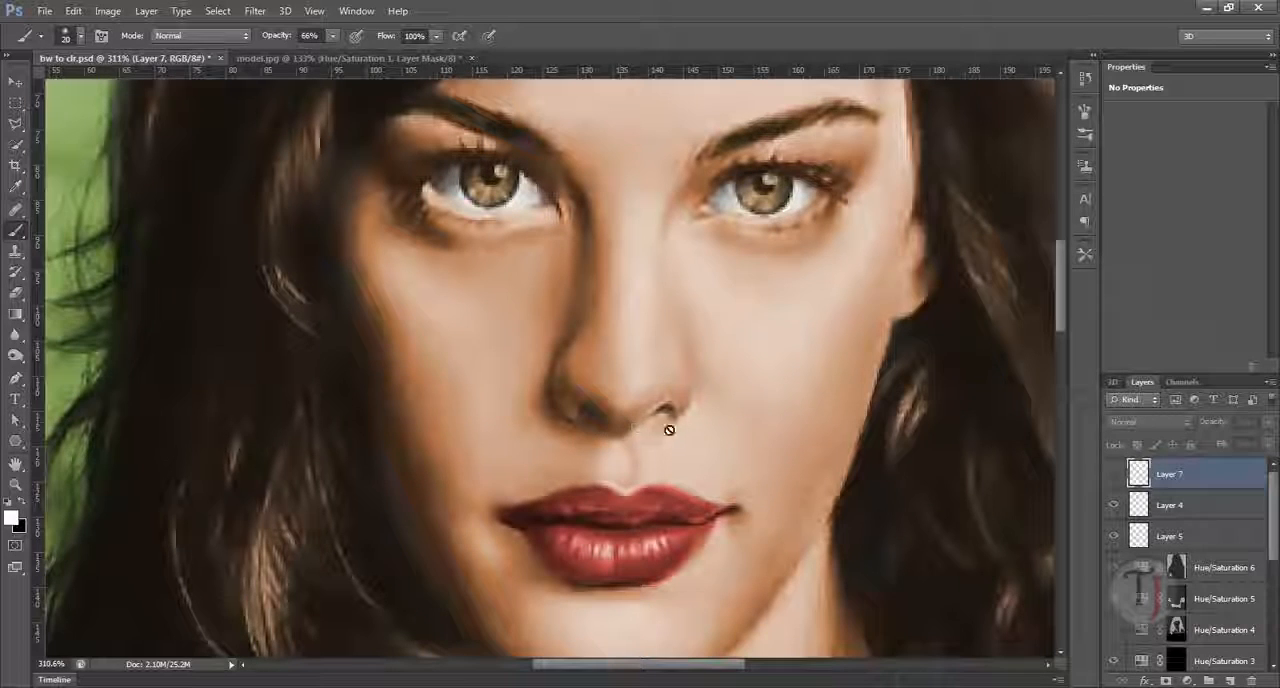
Step: Show Layer 7 again and reduce its opacity to 59% to soften the black nostril shading
click(1115, 505)
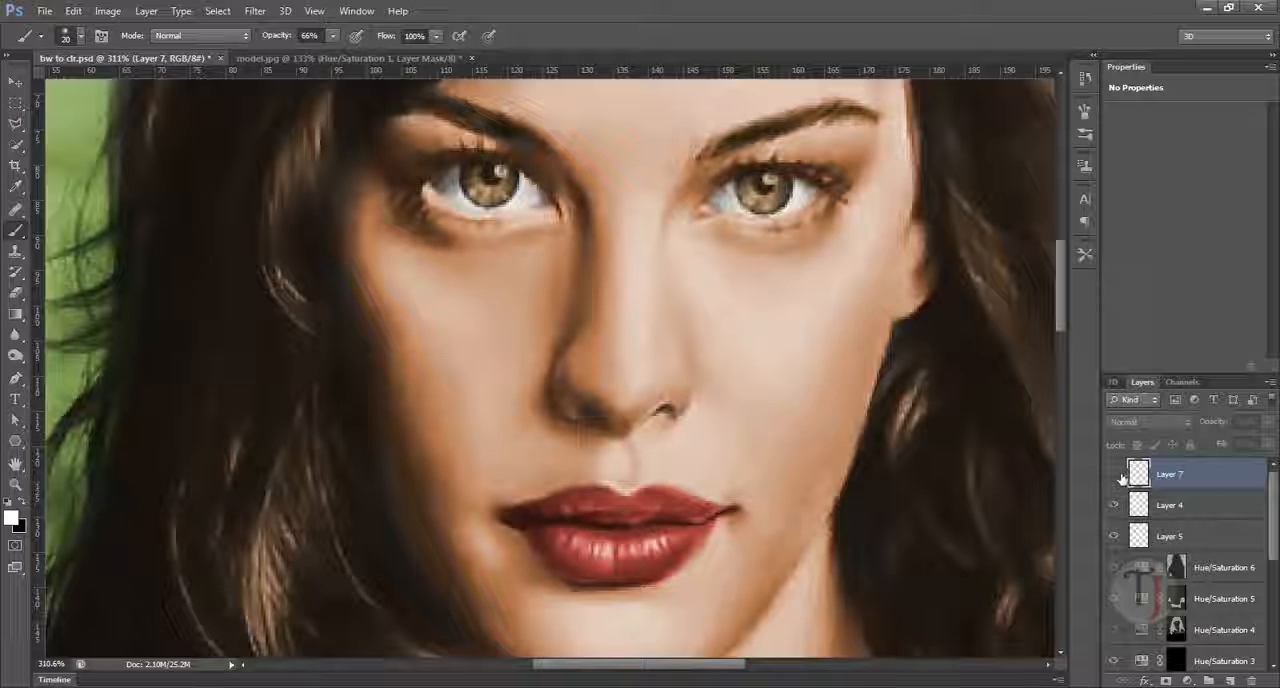
click(1116, 475)
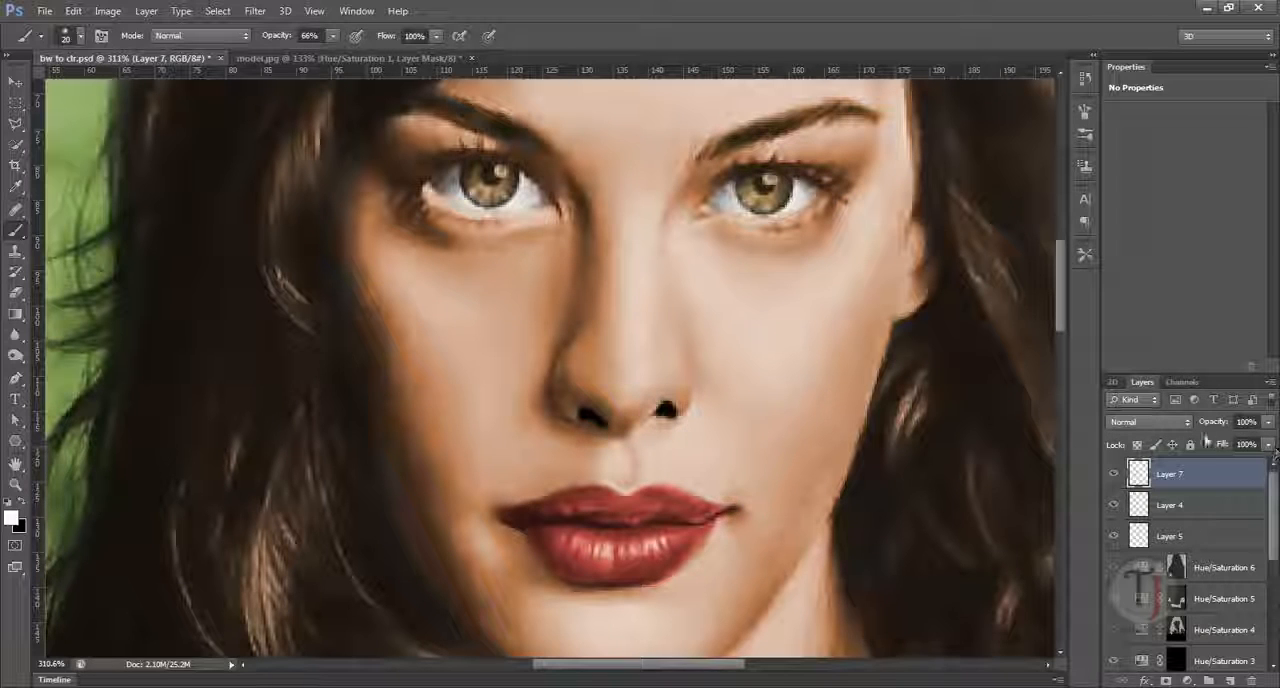
mouse_move(1219, 427)
mouse_down()
mouse_move(1196, 428)
mouse_move(1224, 434)
mouse_up()
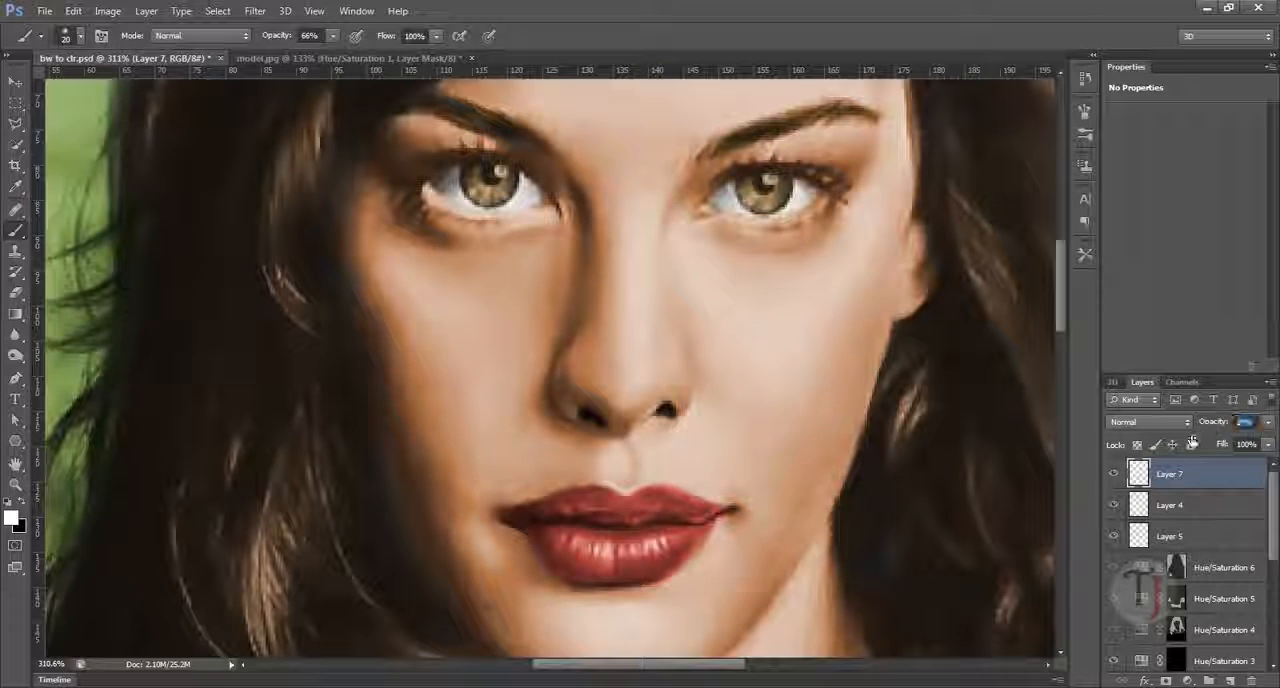
Step: Compare the nostrils with Layer 7 hidden and shown, and examine the full colourized portrait
click(1116, 476)
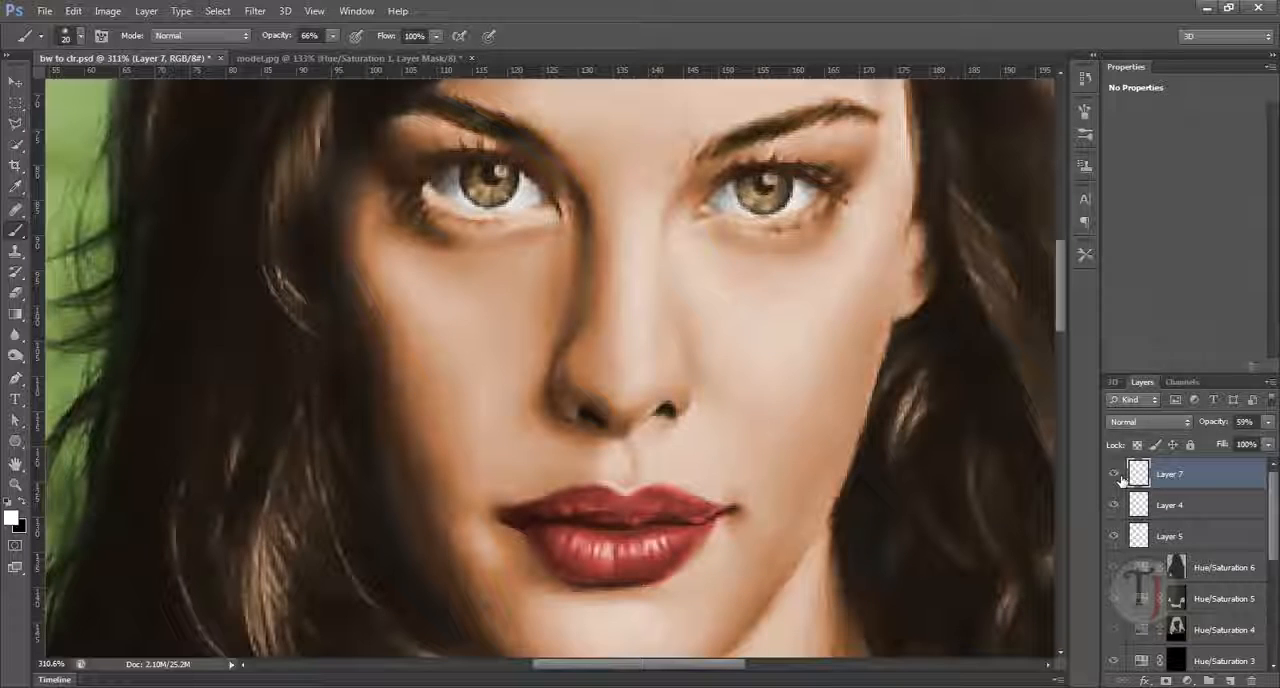
click(1115, 475)
drag(844, 513, 735, 492)
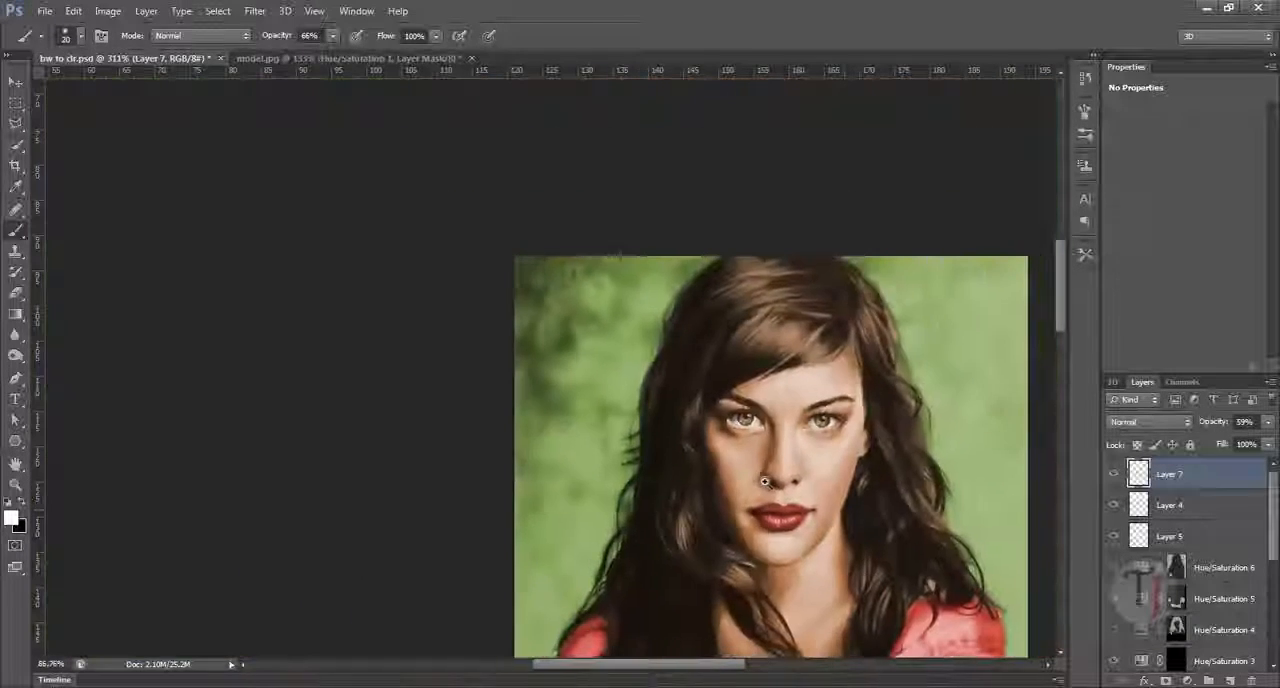
drag(788, 573, 500, 267)
drag(658, 419, 641, 450)
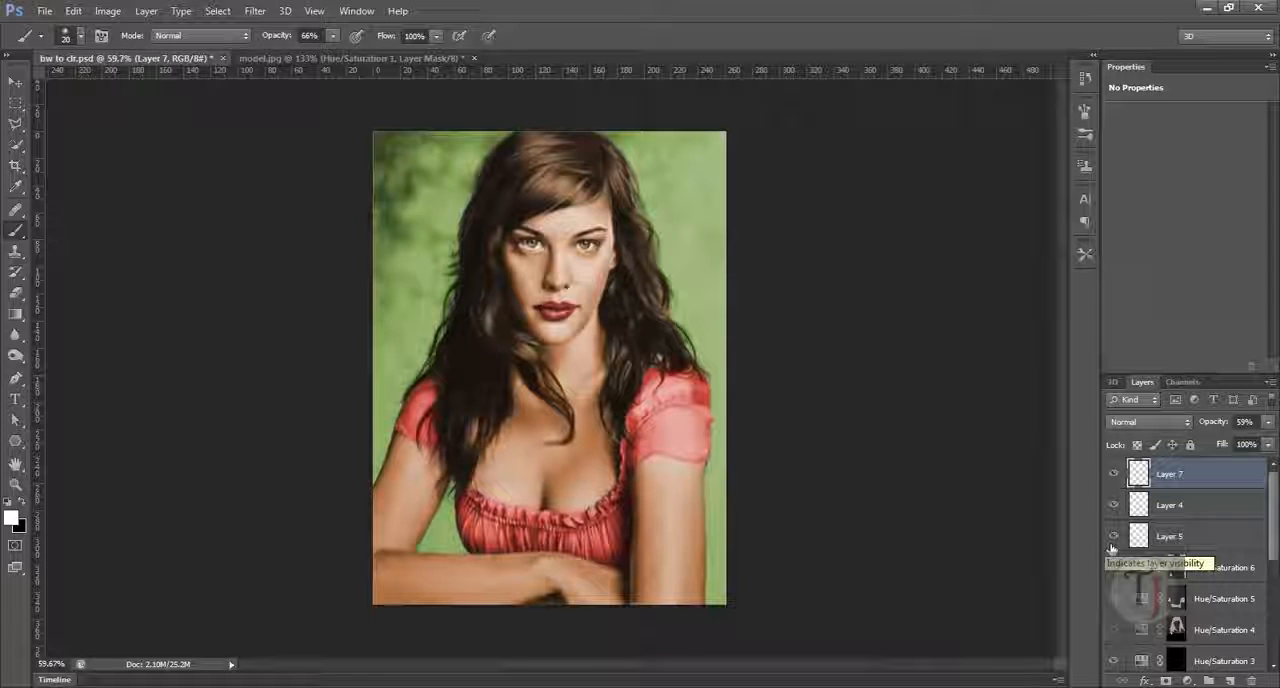